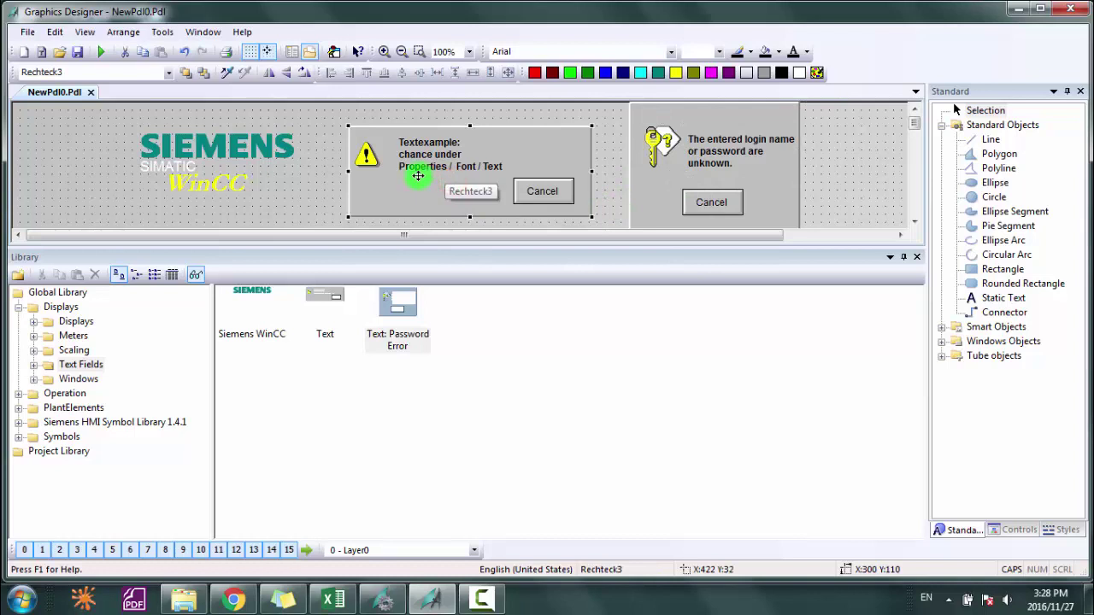
Step: Delete the text-example message box with its warning icon, text and Cancel button from the middle of the picture
right_click(423, 176)
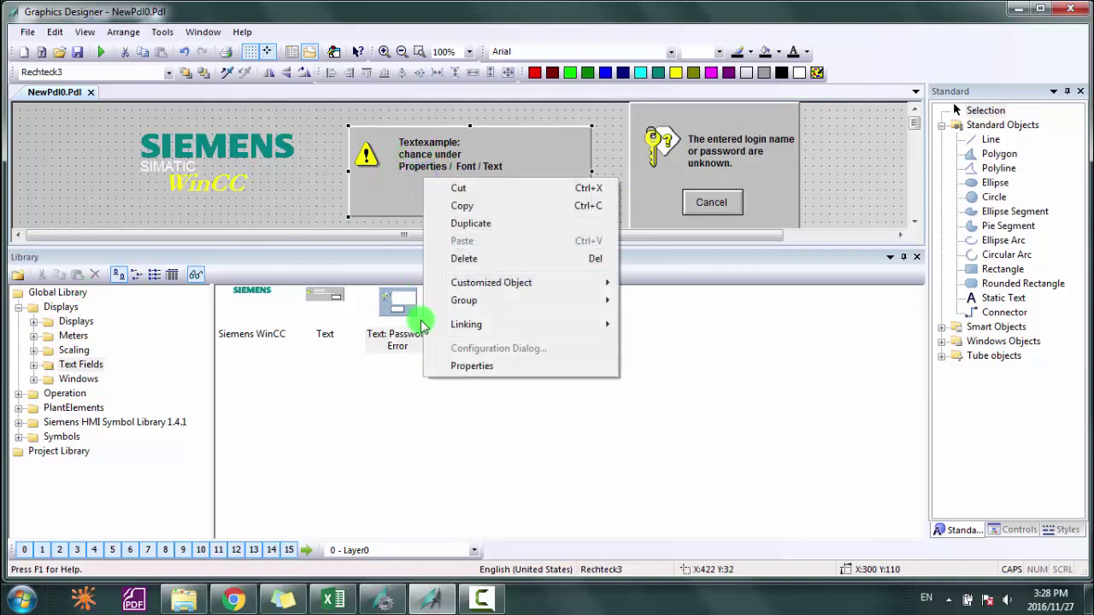
click(470, 365)
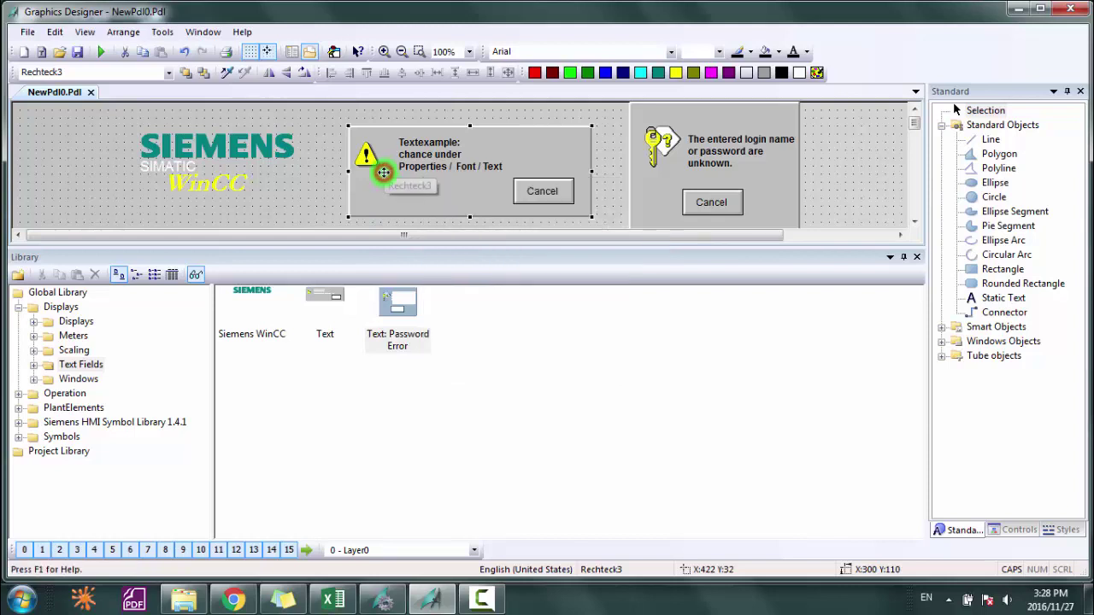
click(475, 184)
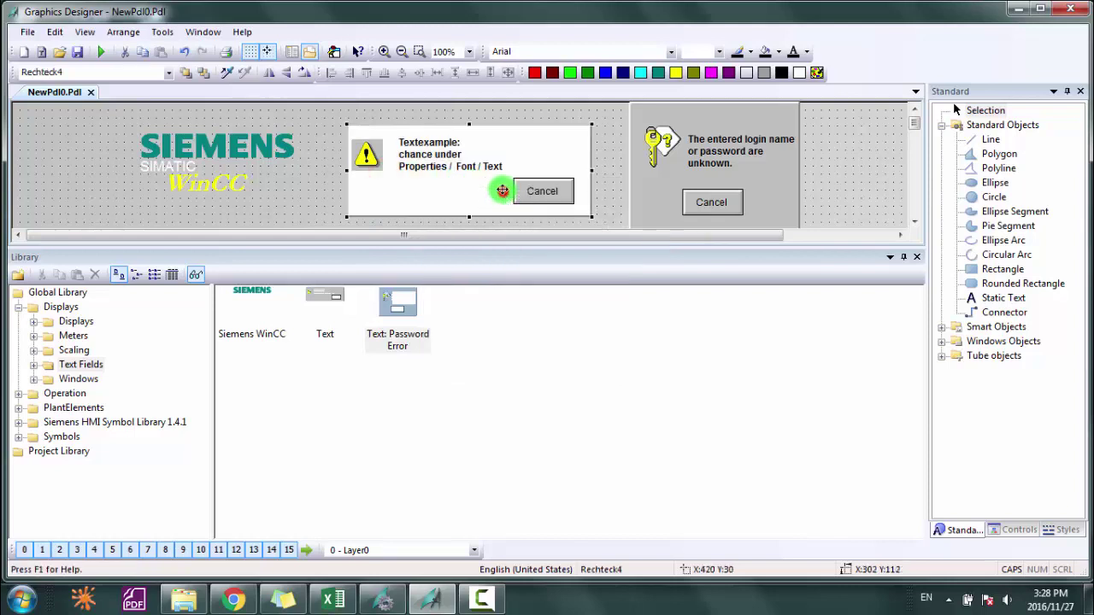
drag(311, 110, 602, 223)
key(Delete)
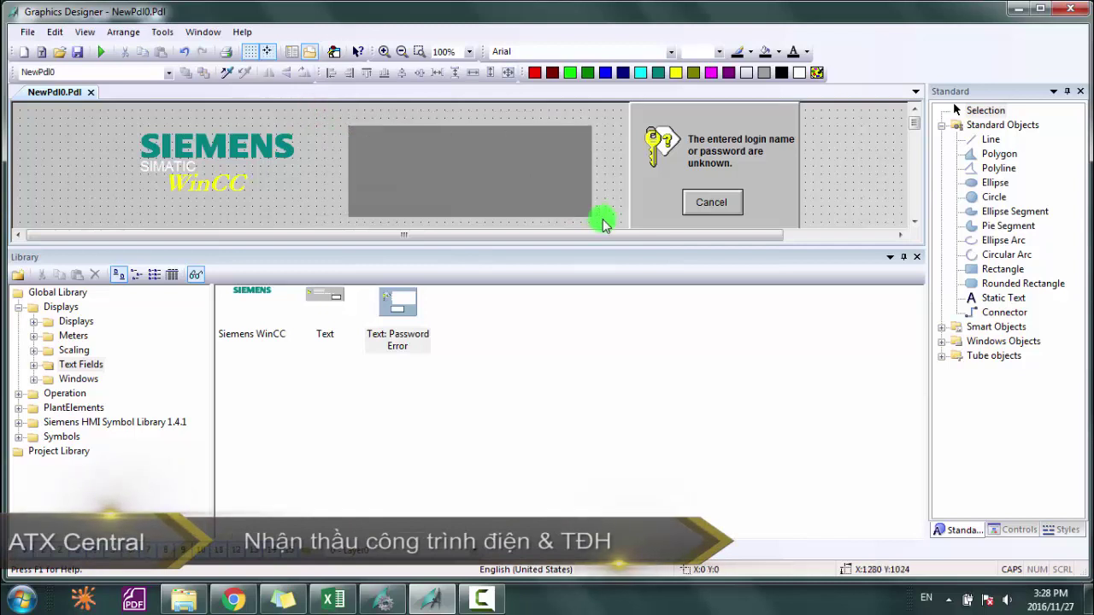
Step: Delete the leftover grey rectangle and the whole password-error box with its background rectangles, keeping only the SIEMENS WinCC logo
drag(325, 114, 806, 232)
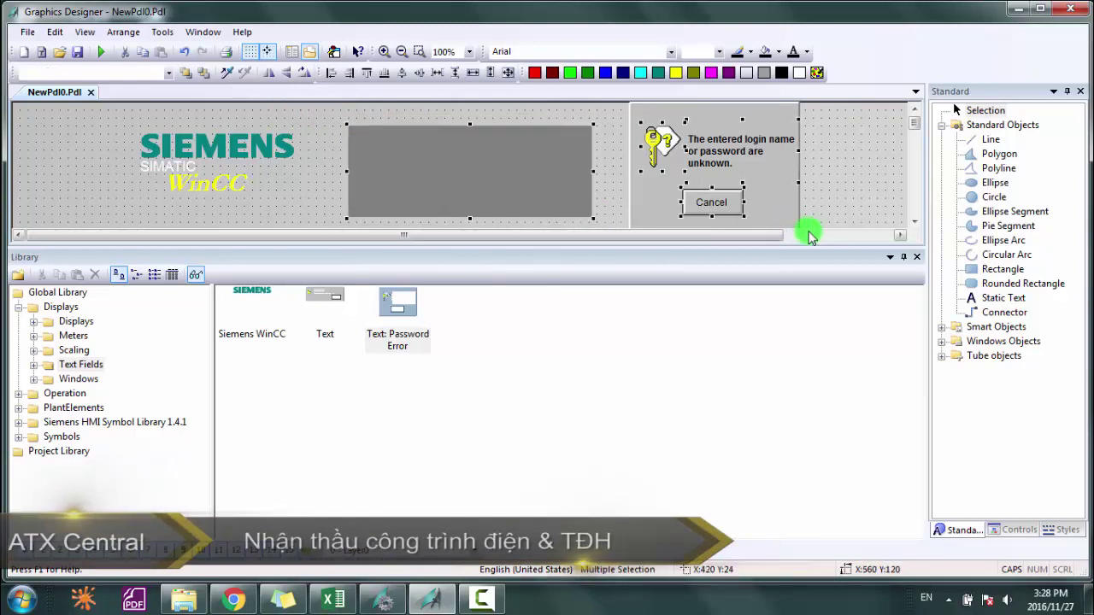
key(Delete)
click(695, 199)
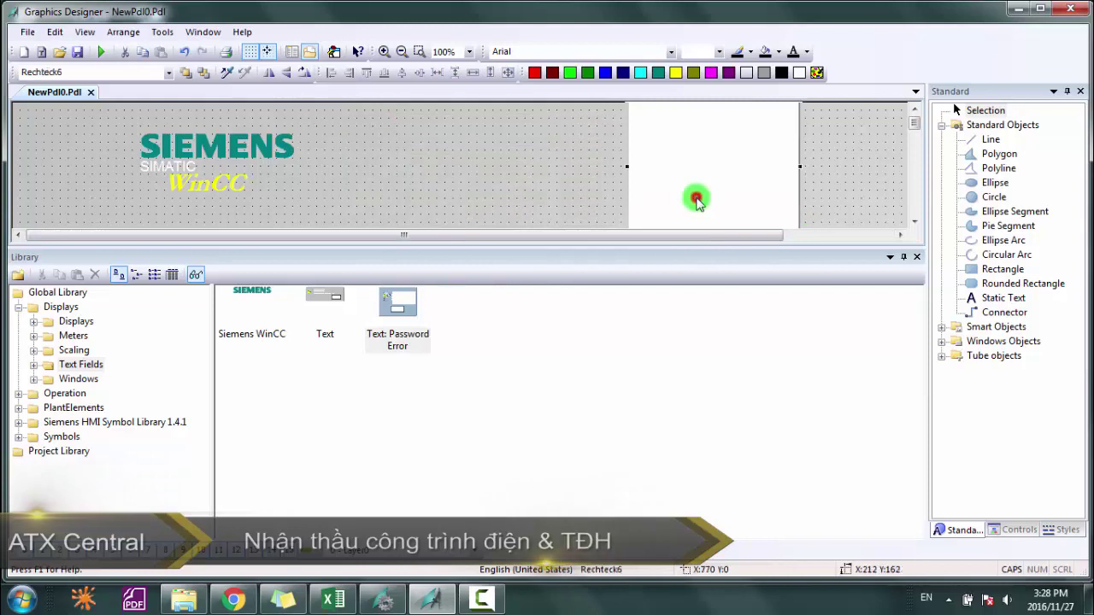
click(695, 198)
right_click(696, 199)
click(697, 180)
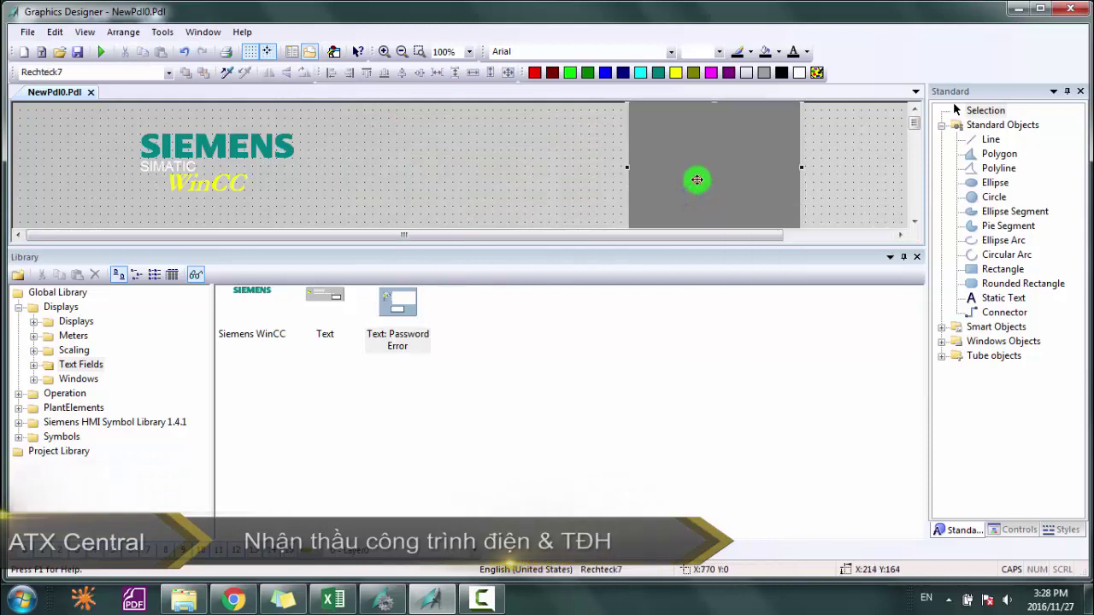
key(Delete)
click(252, 166)
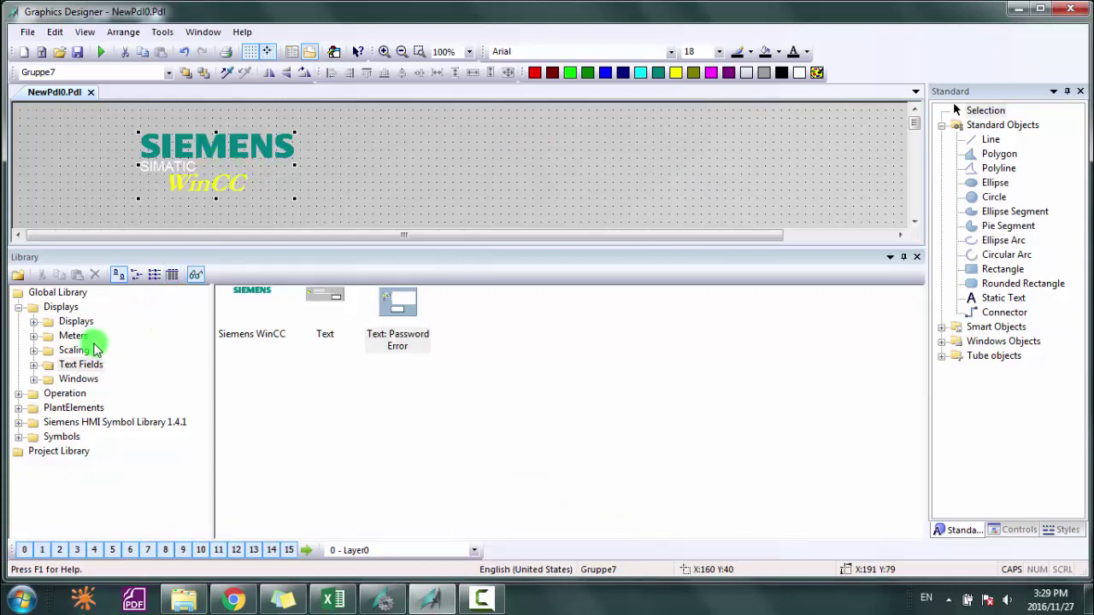
Step: Browse the library to the Siemens HMI Symbol Library 1.4.1 and open its Motors folder
click(77, 382)
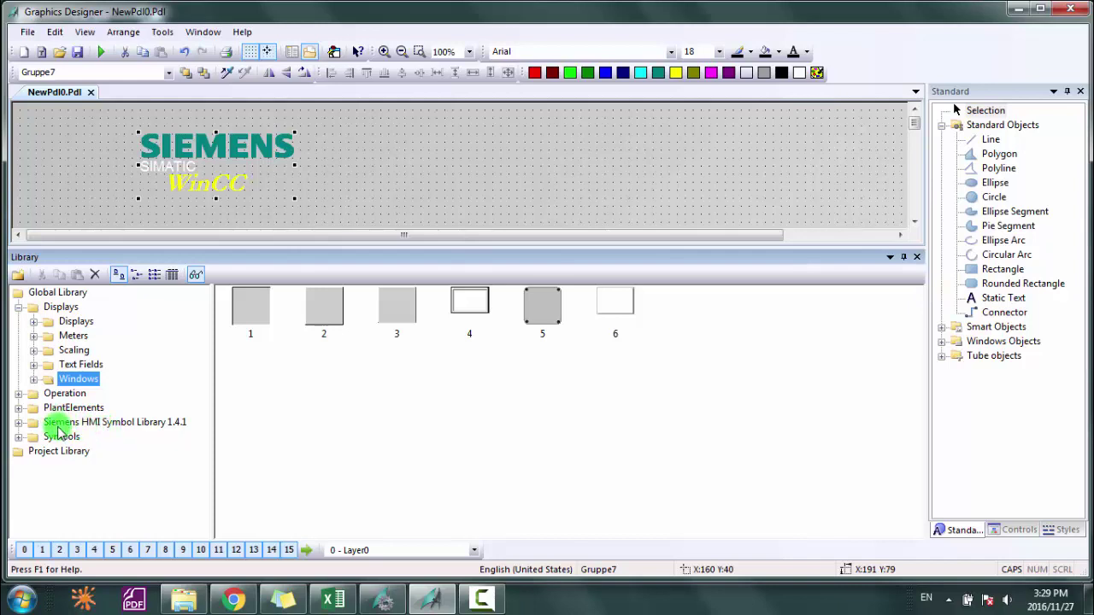
click(111, 422)
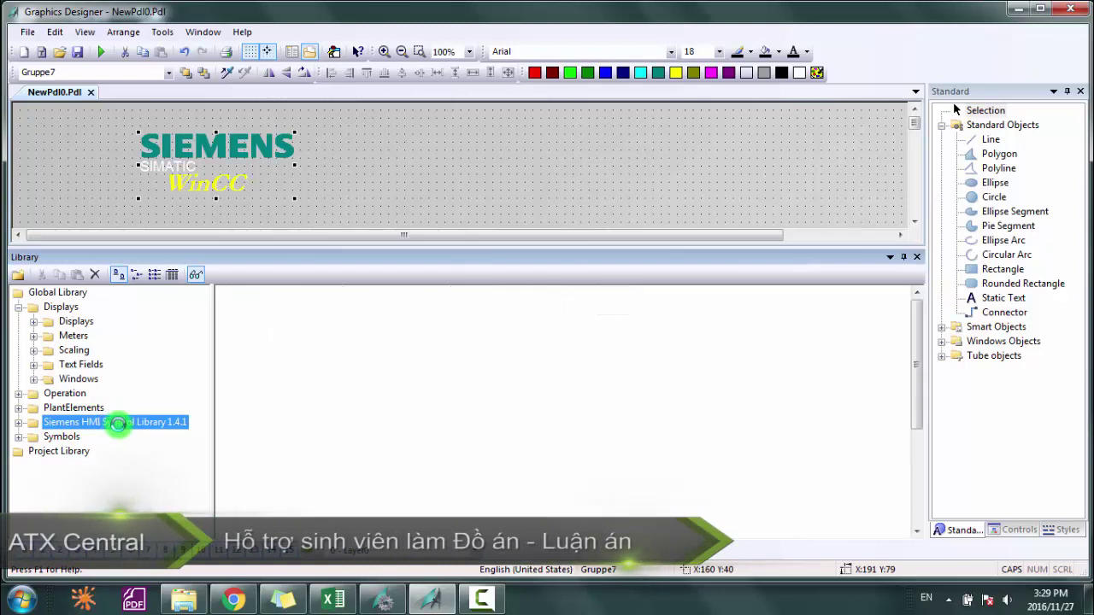
click(282, 347)
scroll(296, 374, down, 2)
scroll(302, 379, up, 2)
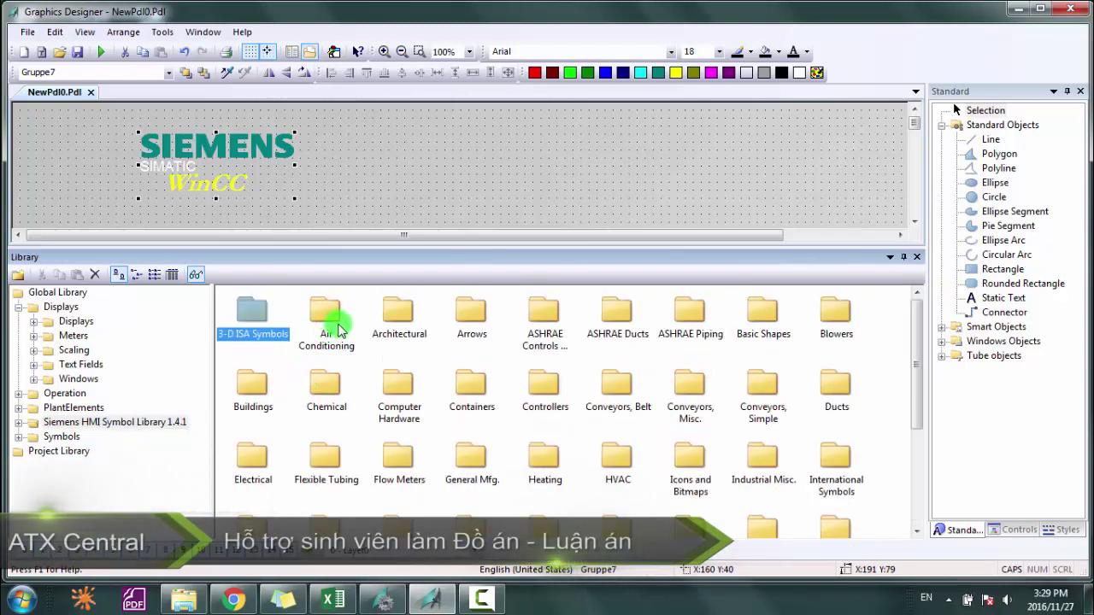
click(410, 337)
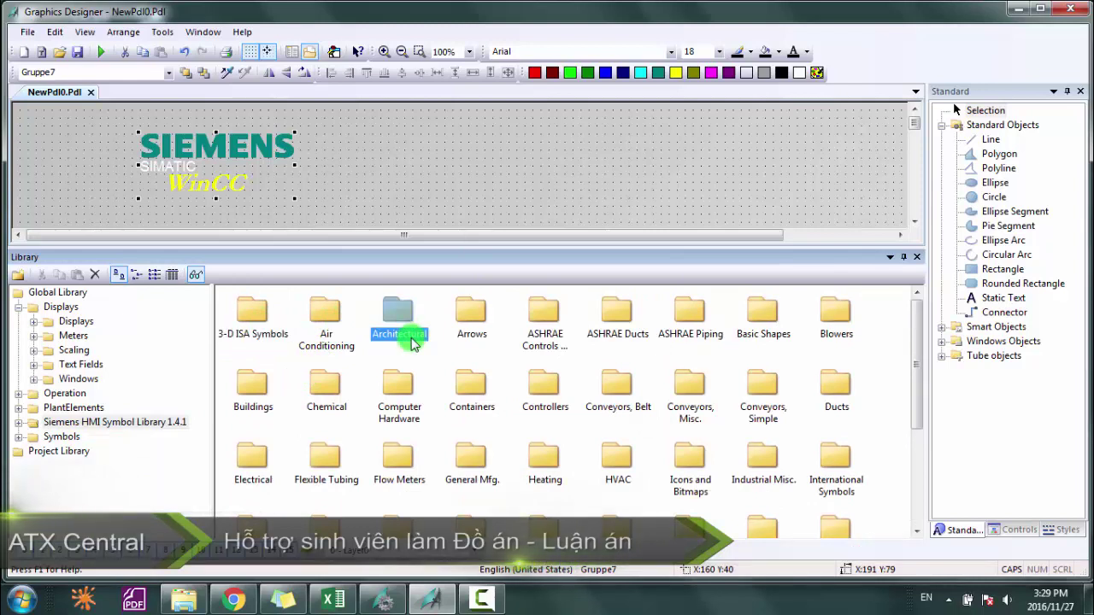
scroll(411, 341, down, 3)
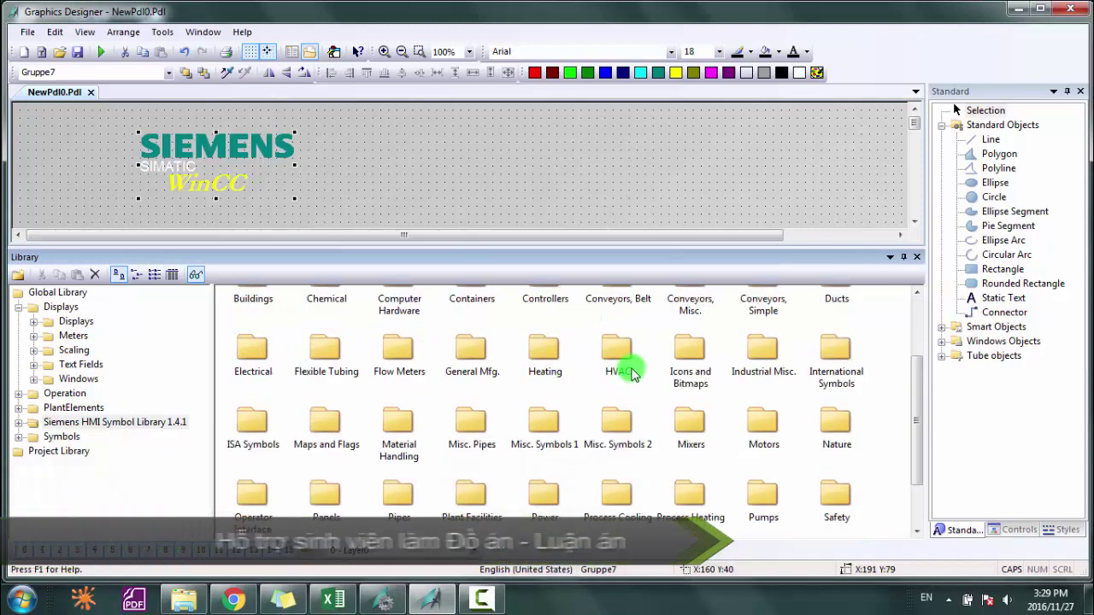
click(471, 374)
click(326, 366)
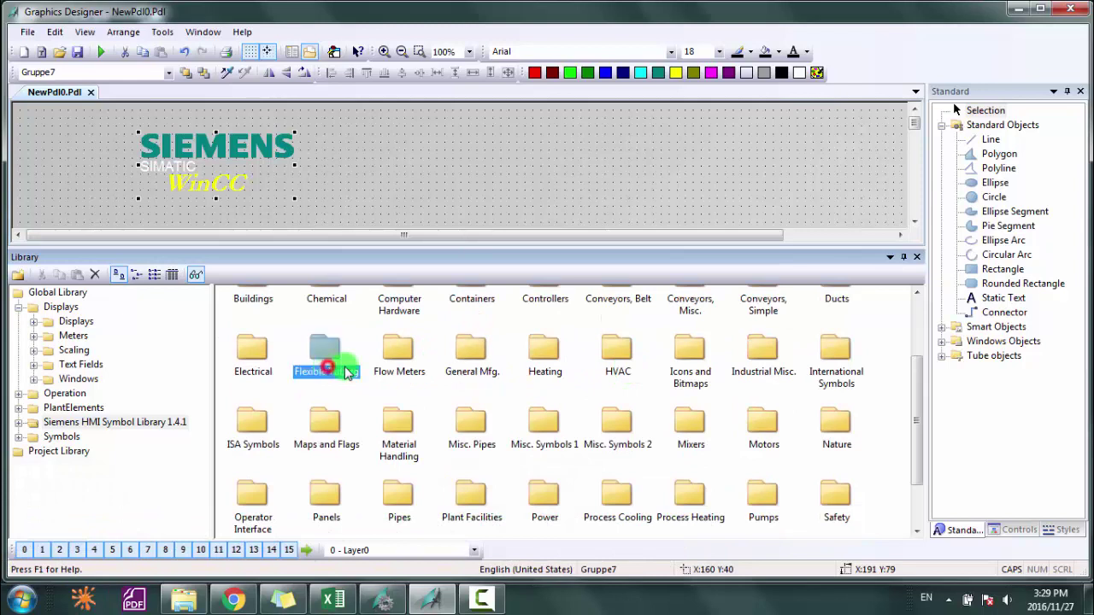
click(764, 429)
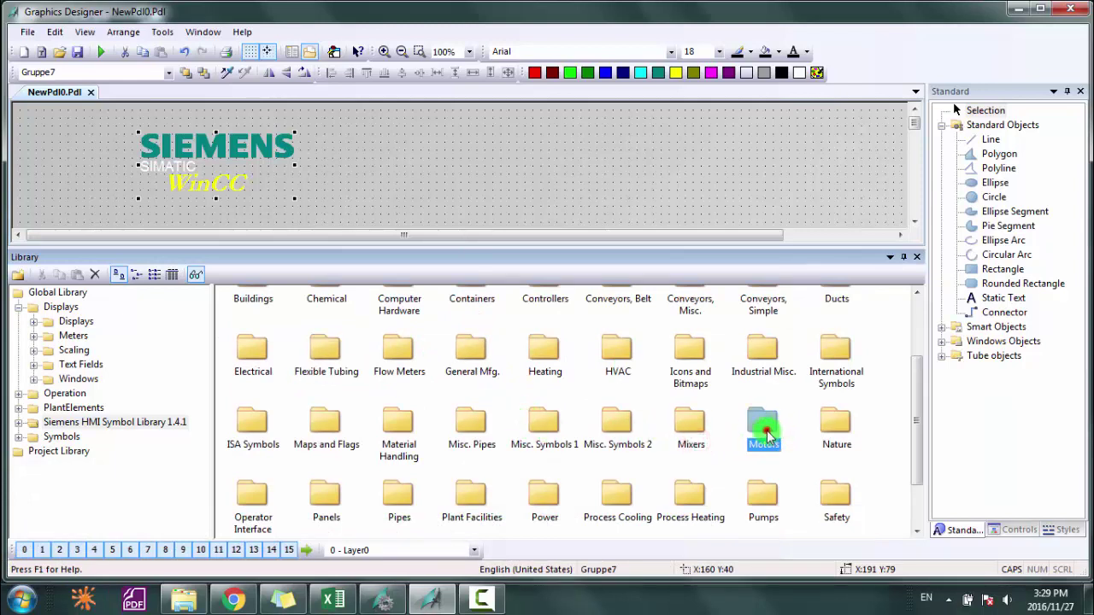
double_click(766, 436)
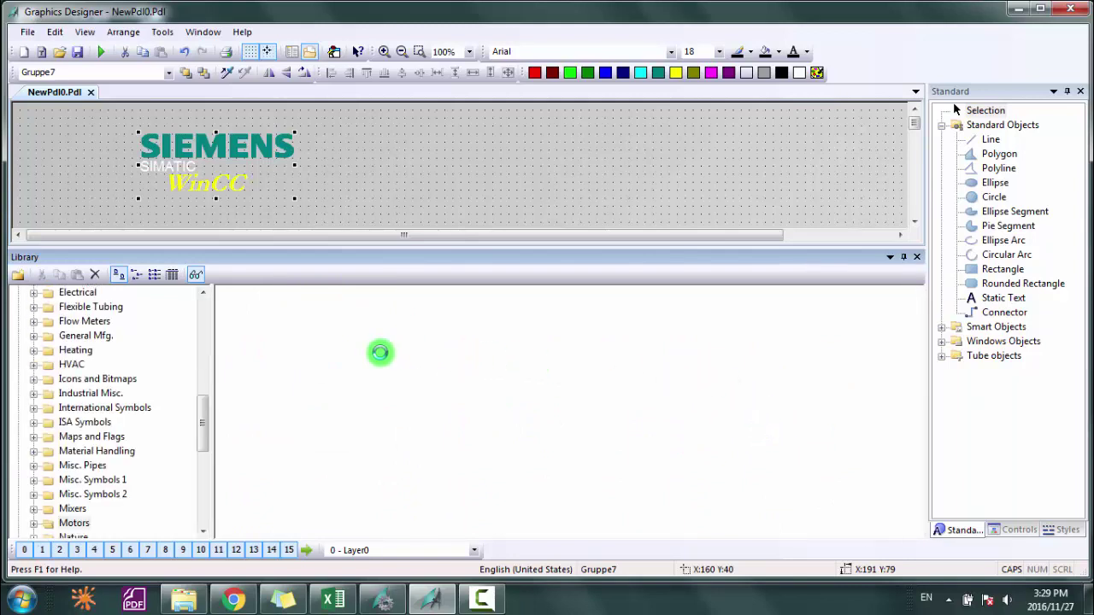
Step: Insert the Motor 4 symbol into the picture at X 560, Y 50, and close the library
click(329, 321)
scroll(402, 428, down, 2)
scroll(416, 427, up, 2)
scroll(419, 430, down, 2)
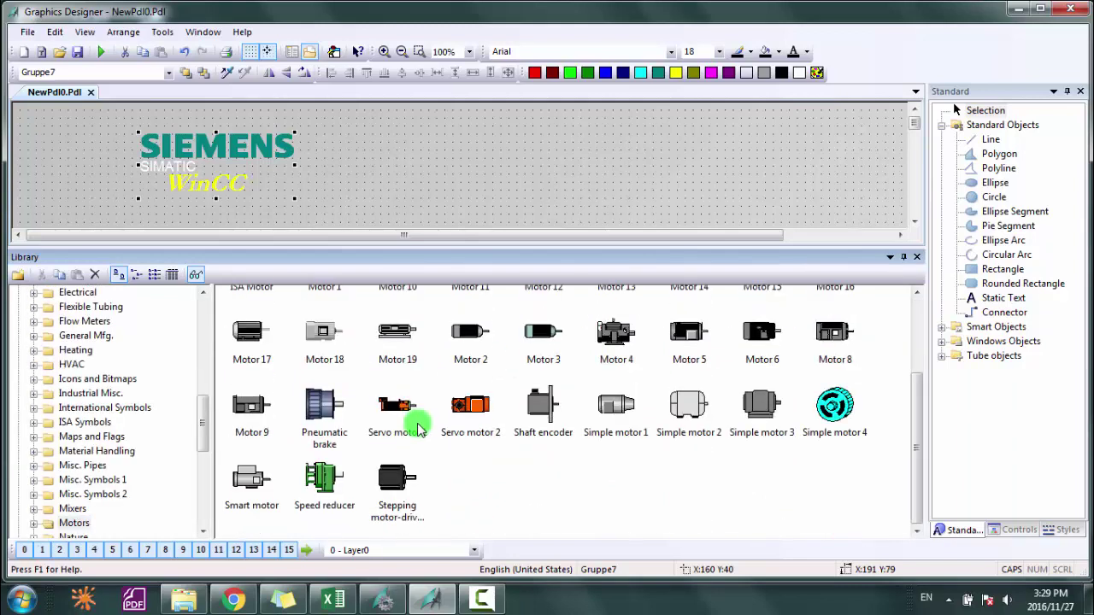
scroll(419, 430, up, 2)
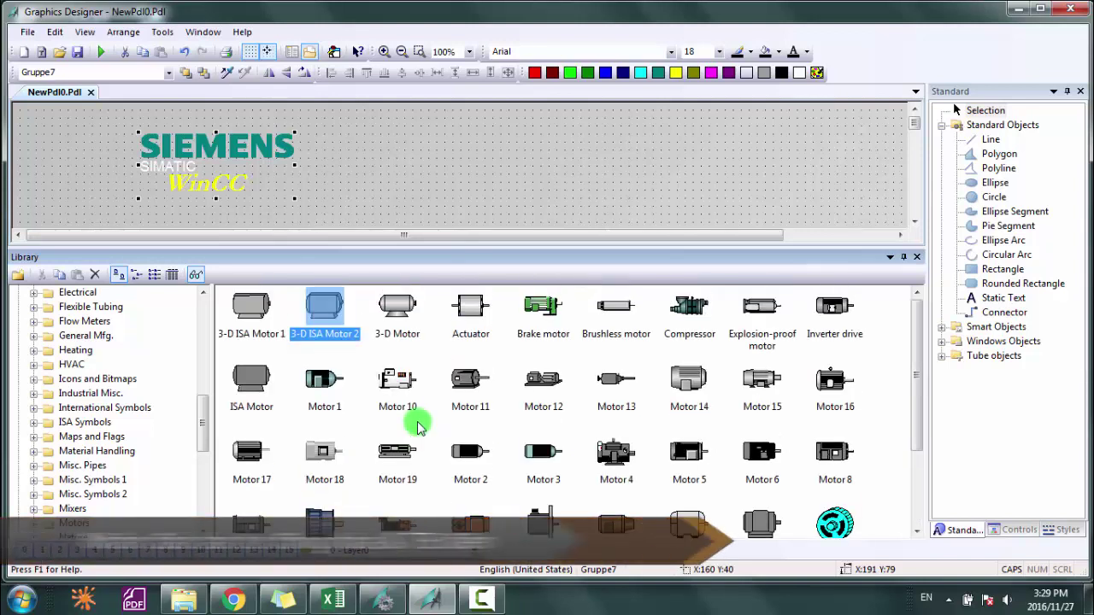
drag(616, 453, 461, 152)
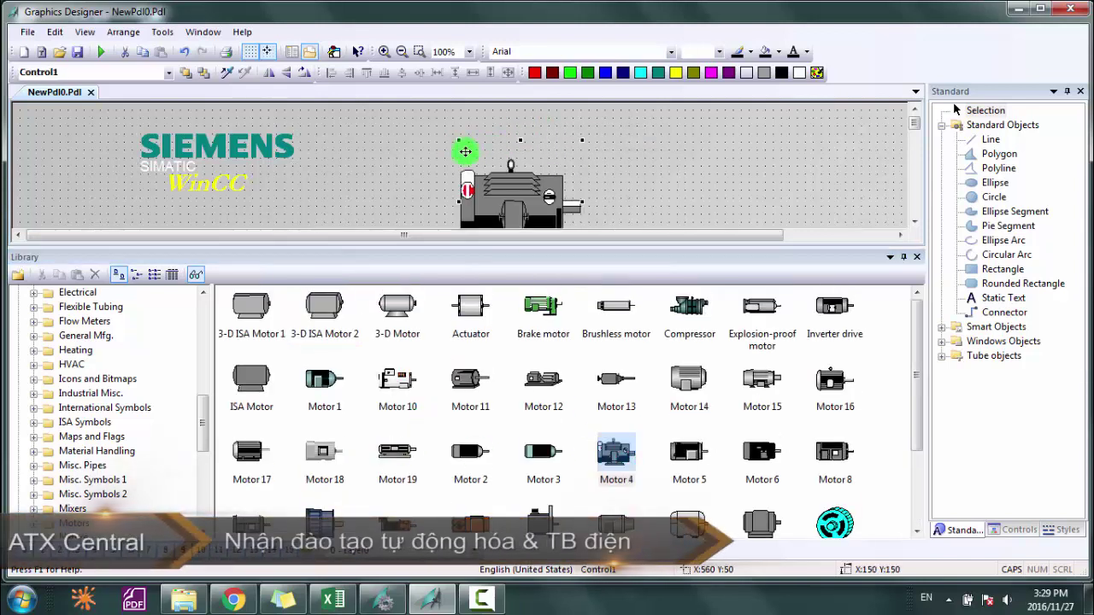
click(917, 256)
Step: Move the motor to X 450, Y 160 and shift the SIEMENS WinCC logo to the picture's upper-left corner
drag(528, 220, 441, 306)
click(265, 152)
drag(263, 155, 158, 155)
click(240, 180)
click(440, 291)
click(623, 213)
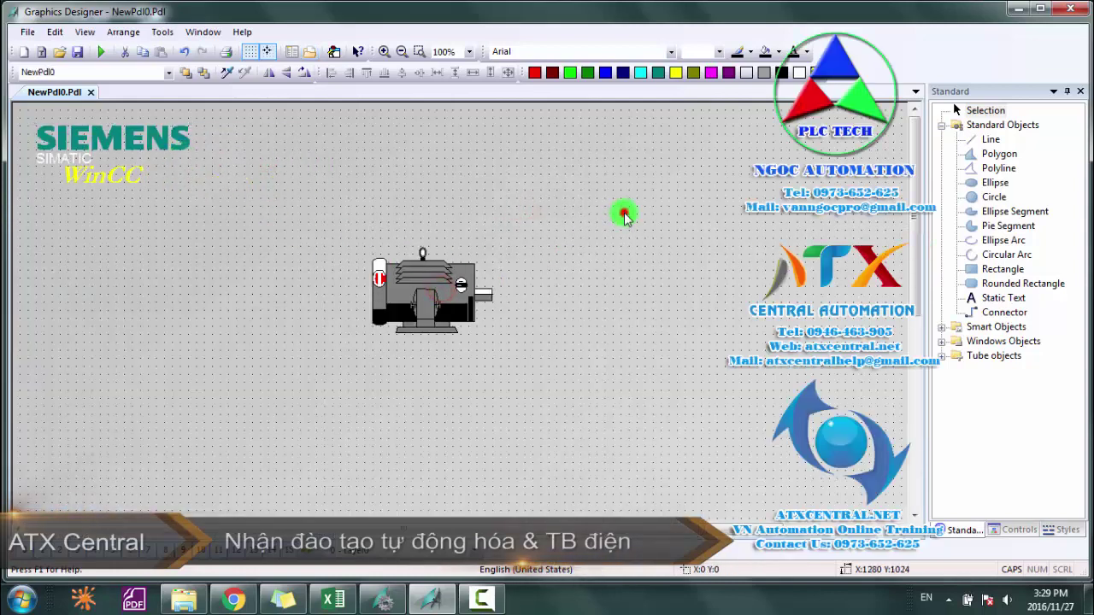
Step: Move the motor up to X 450, Y 90 and resize it to 130 by 140
click(454, 288)
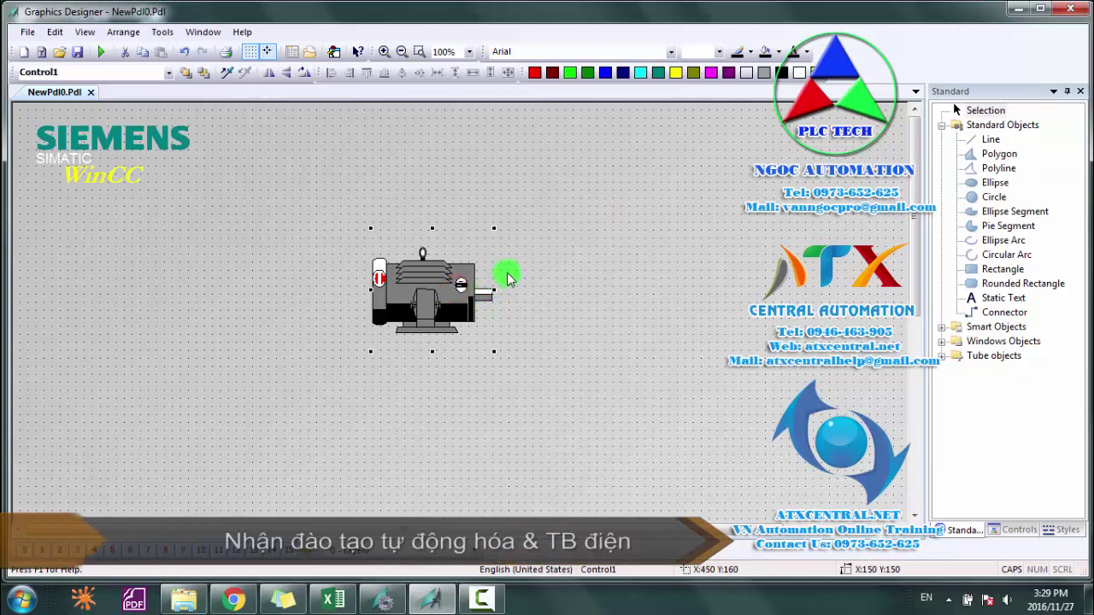
drag(440, 295, 440, 248)
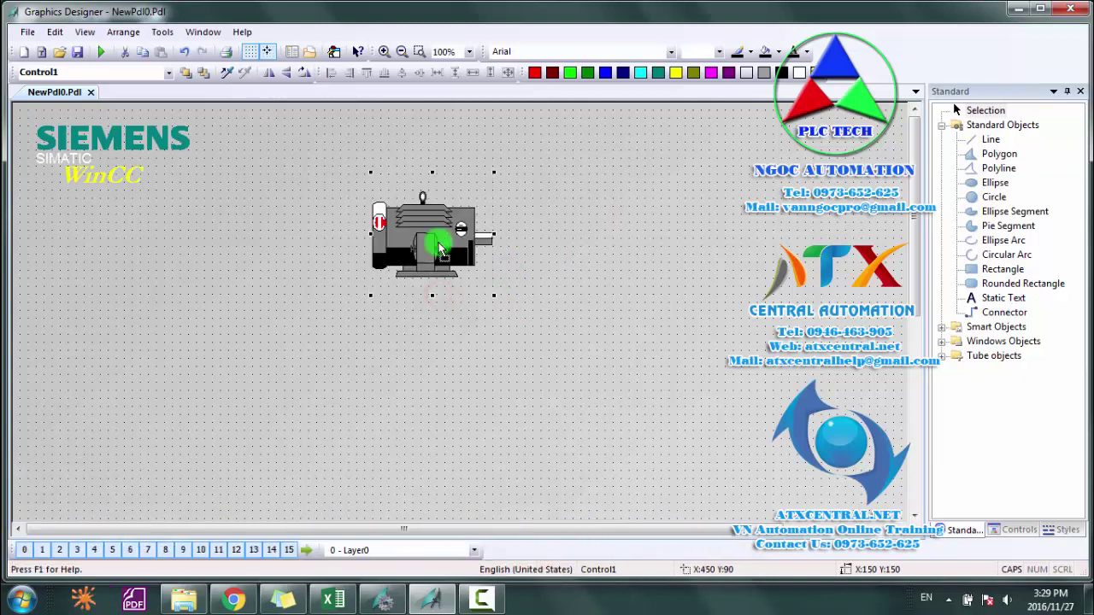
mouse_move(492, 294)
mouse_down()
mouse_move(437, 245)
mouse_move(501, 294)
mouse_up()
click(579, 240)
click(418, 229)
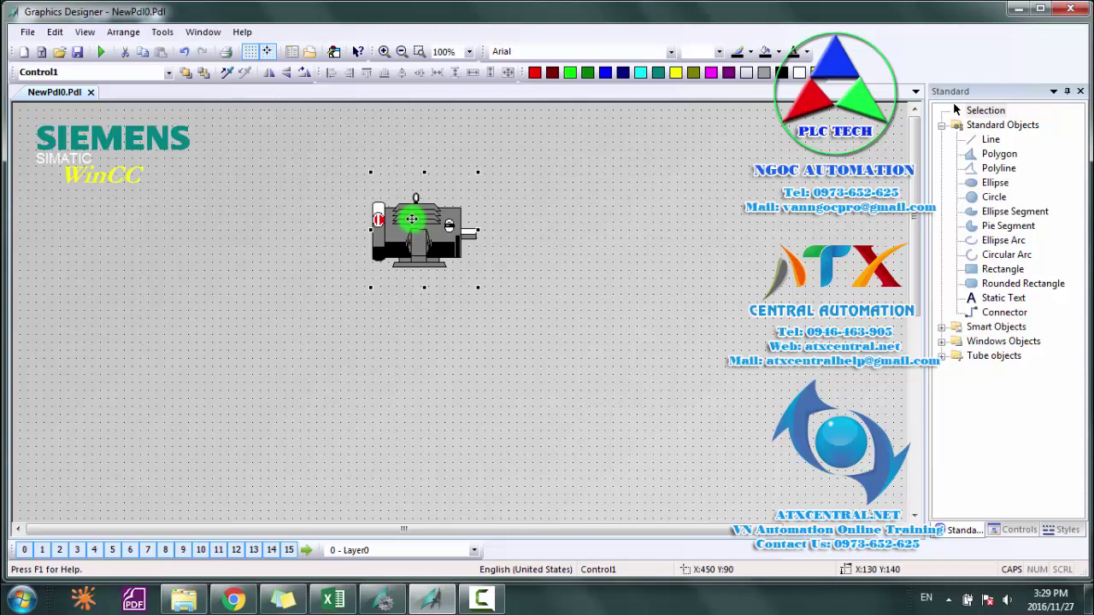
Step: Examine the motor's Control Properties attributes, including ForeColor, and close the object properties
right_click(411, 219)
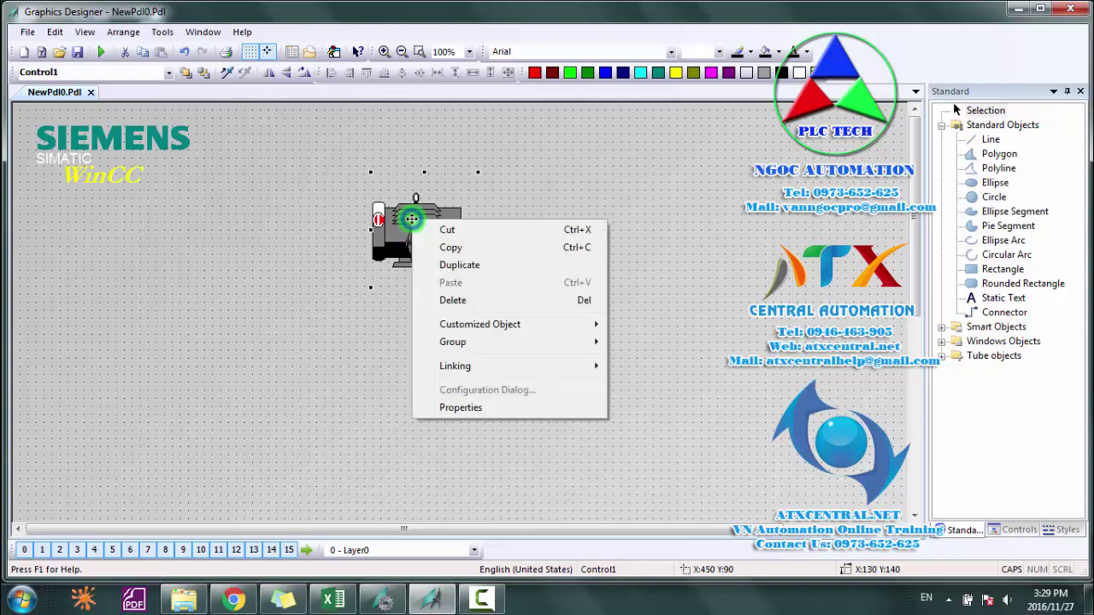
click(460, 409)
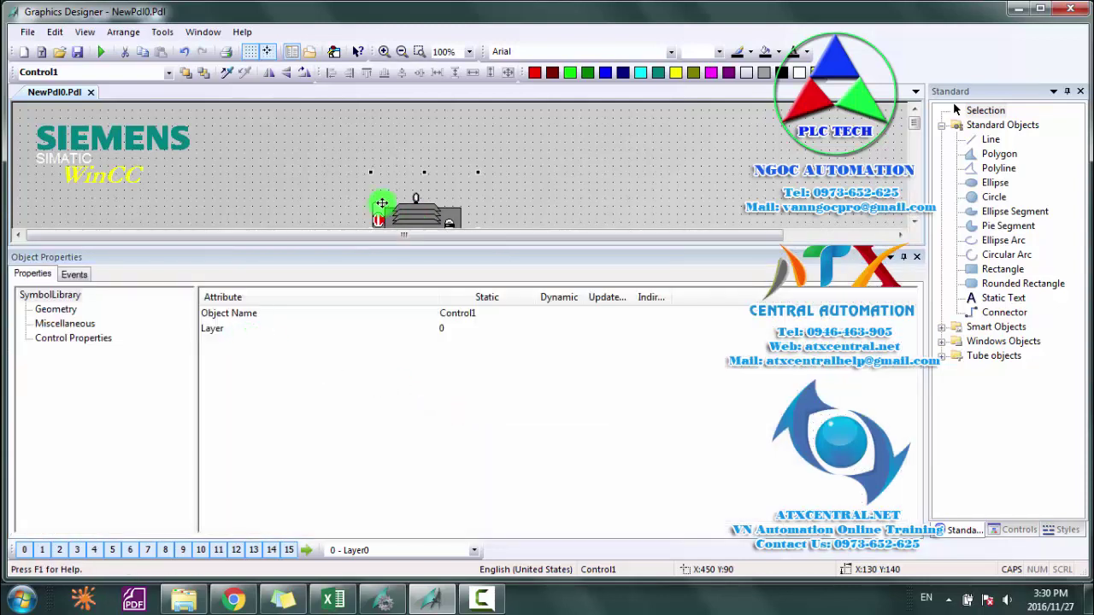
scroll(420, 210, down, 1)
scroll(426, 211, down, 2)
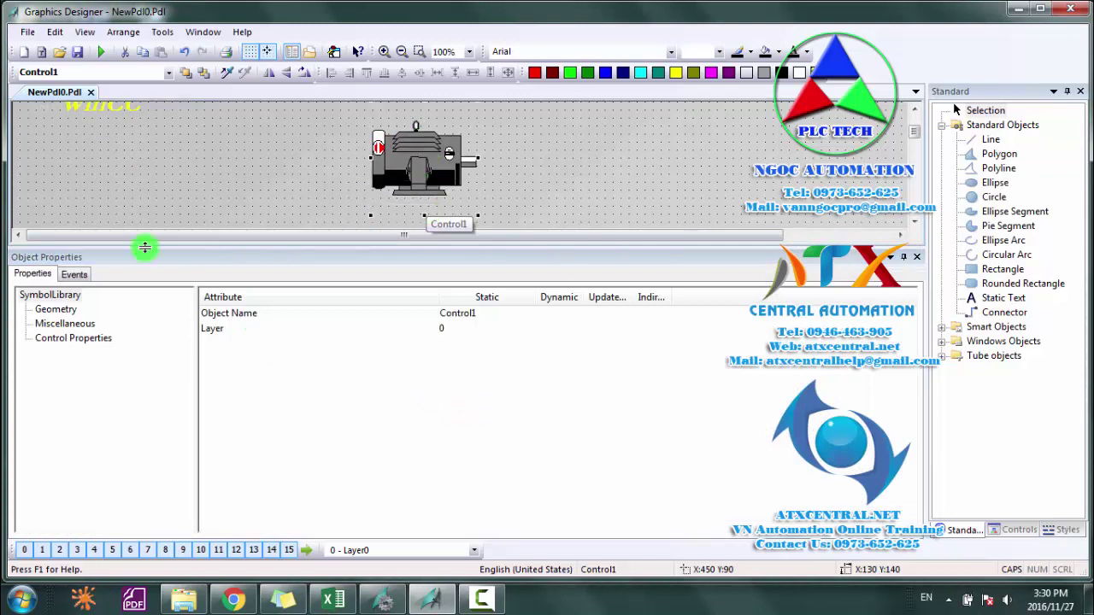
click(71, 342)
click(222, 484)
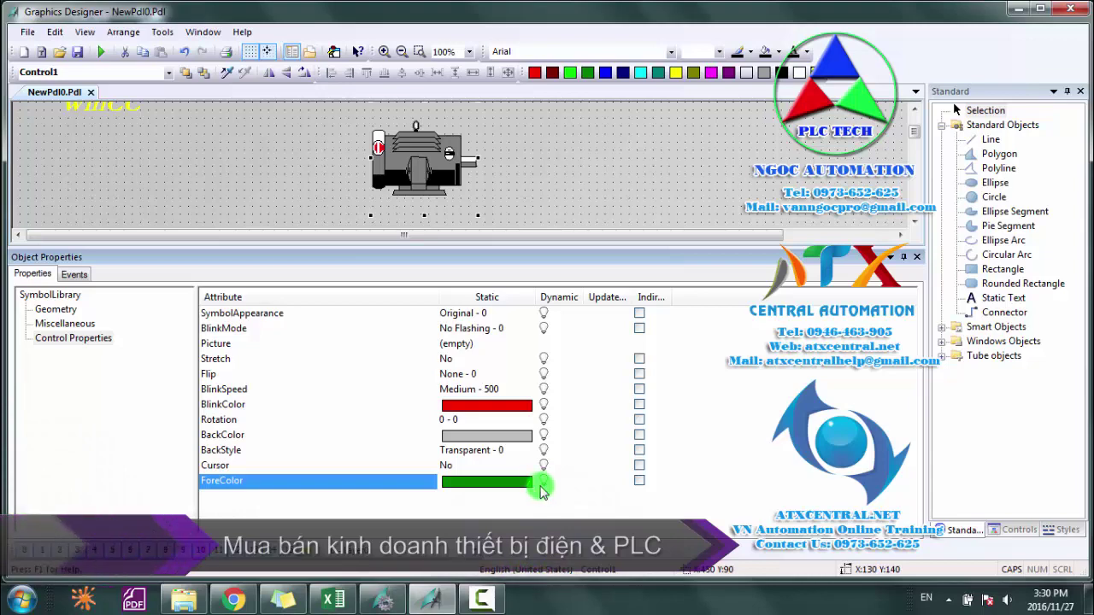
click(916, 257)
Step: Reposition the motor near the picture's upper edge at X 440, Y 50
drag(400, 153, 419, 229)
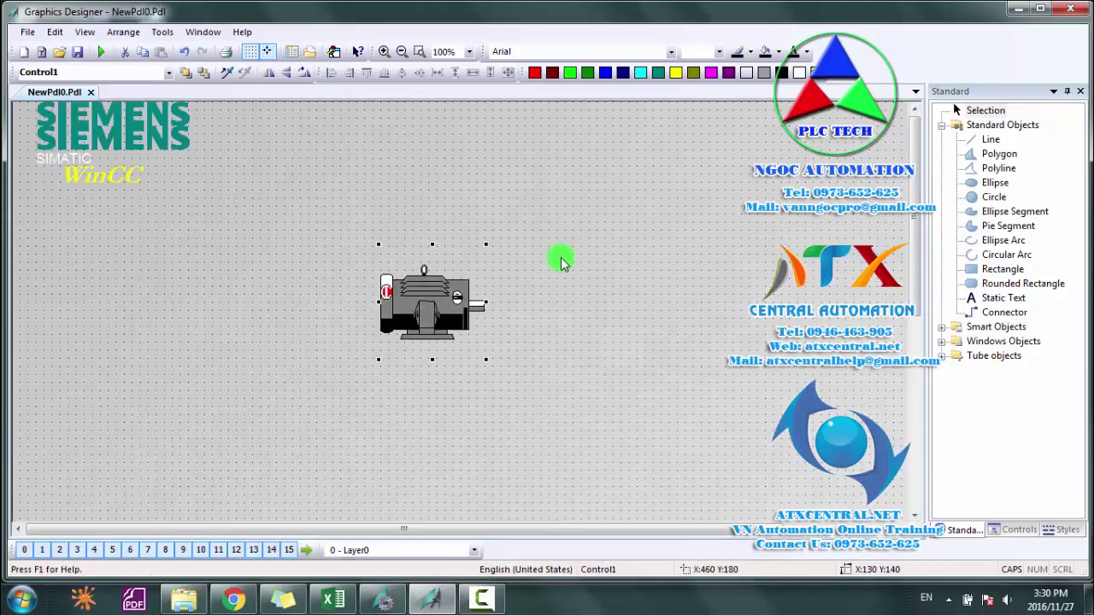
drag(427, 289, 407, 198)
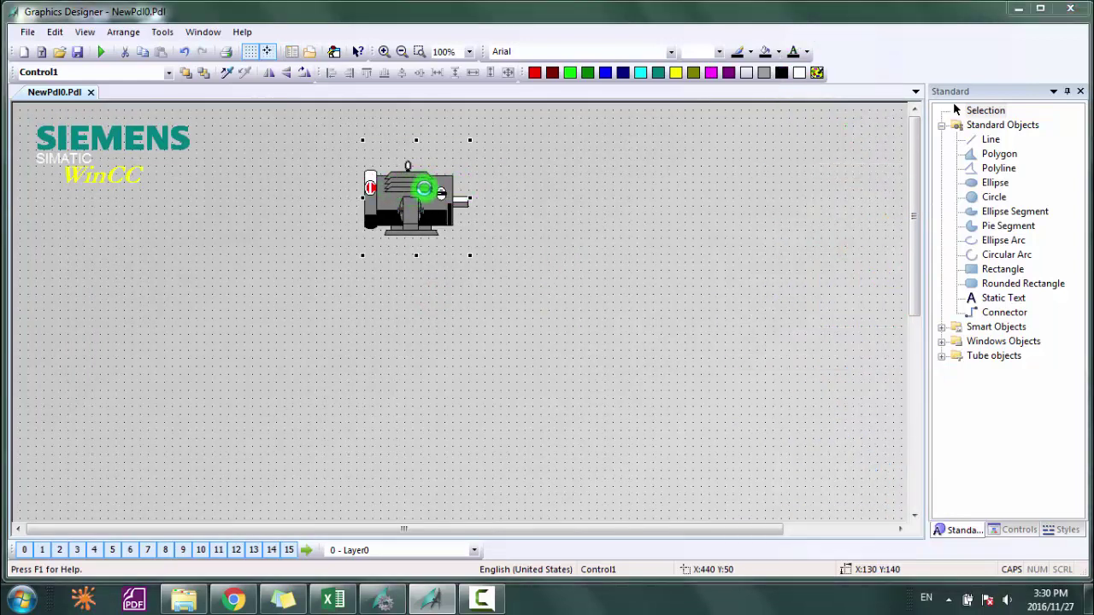
Step: Open the motor's symbol library properties and set its symbol appearance to Shaded
double_click(425, 188)
drag(139, 17, 678, 104)
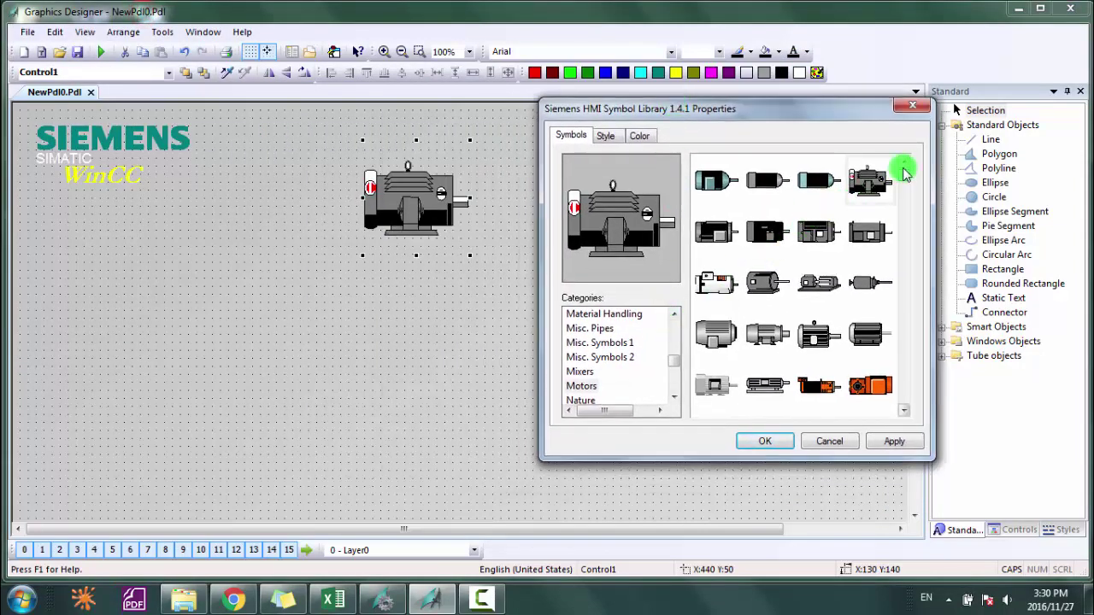
mouse_move(903, 198)
mouse_down()
mouse_move(898, 398)
mouse_move(911, 184)
mouse_up()
click(578, 388)
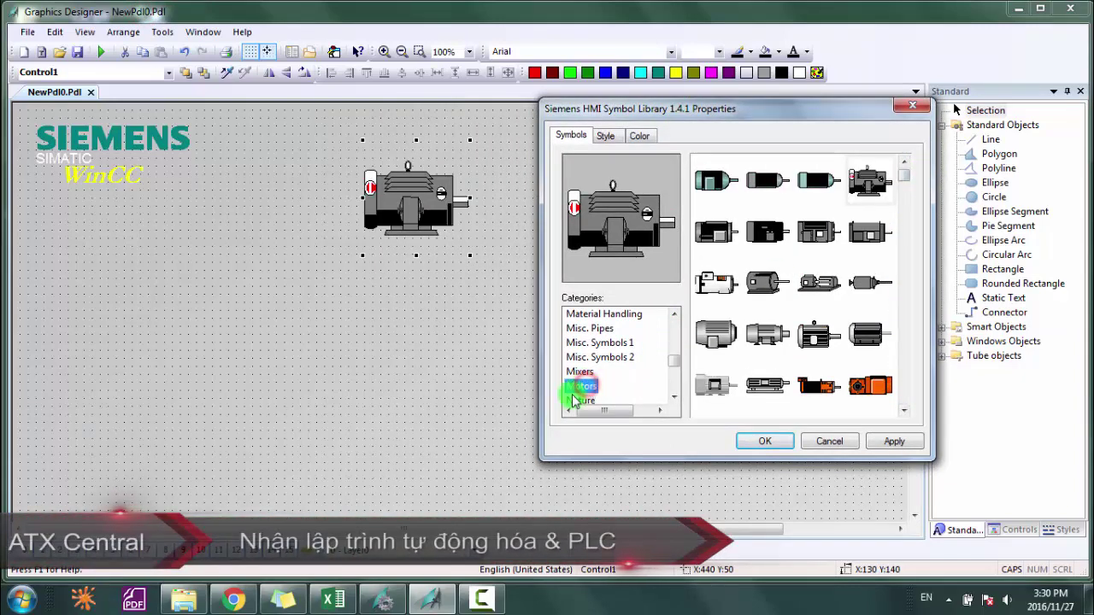
click(605, 138)
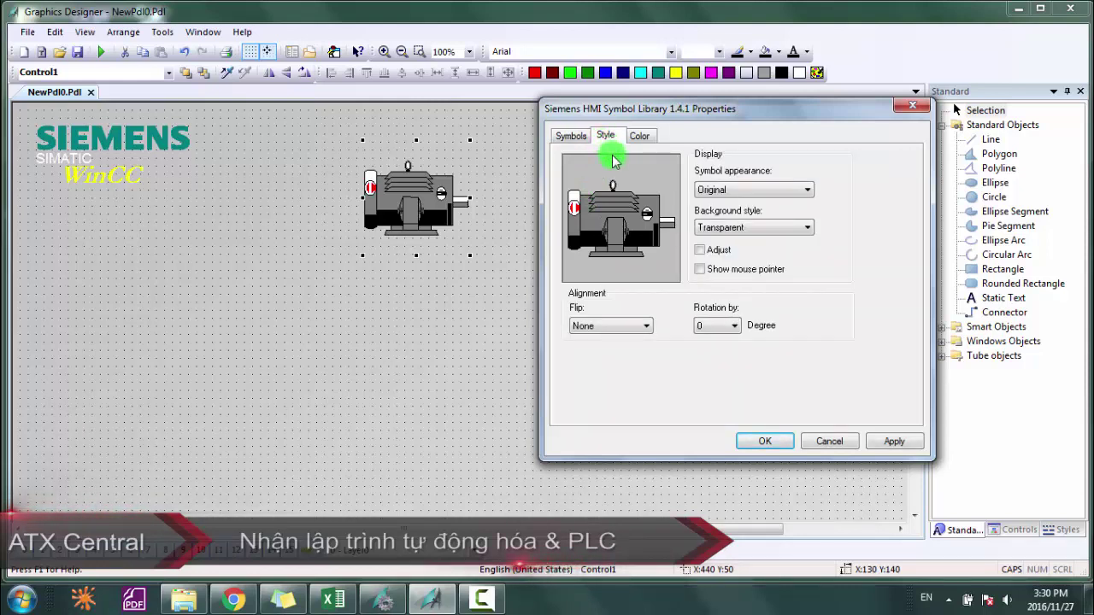
click(710, 190)
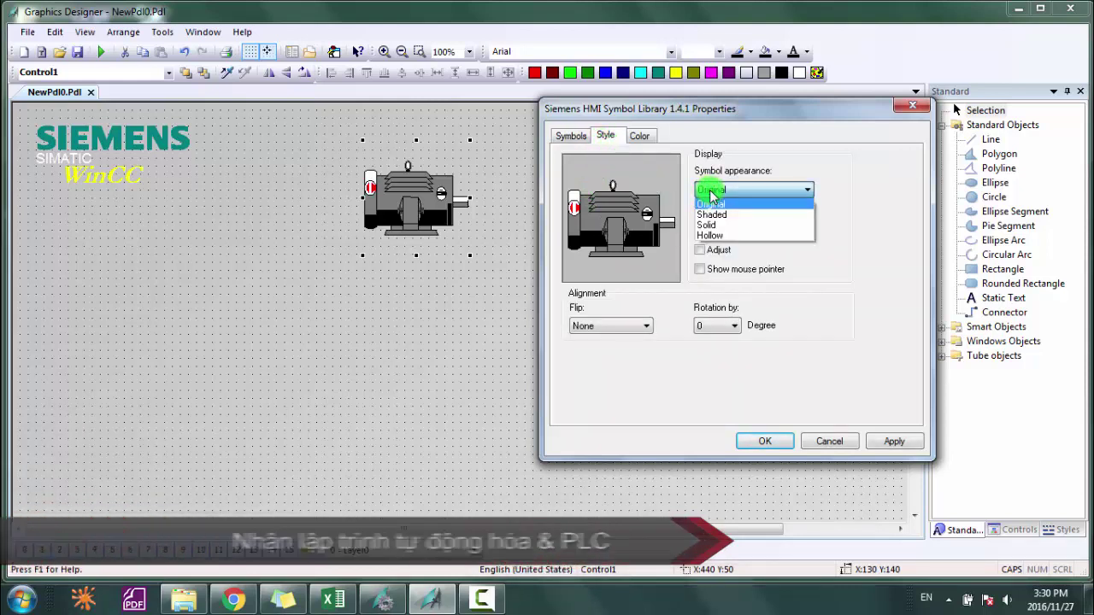
click(723, 213)
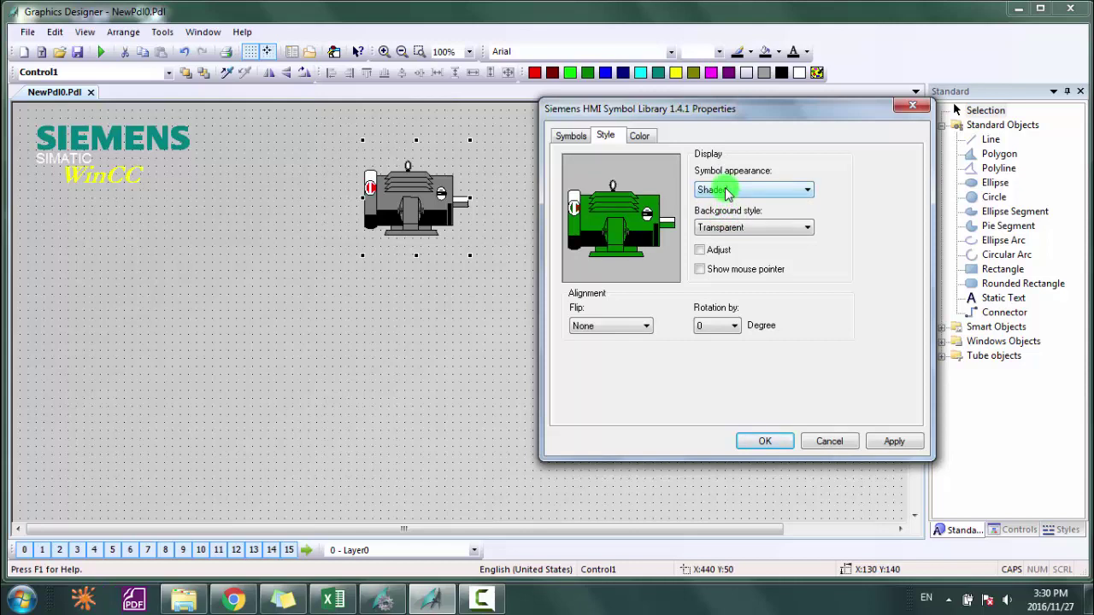
click(726, 190)
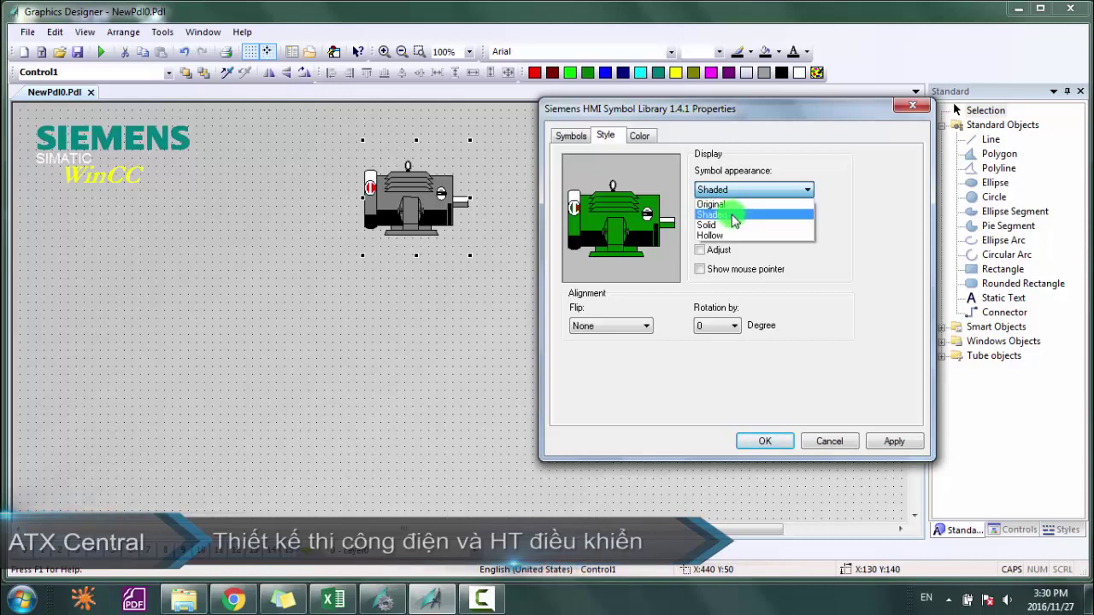
click(732, 215)
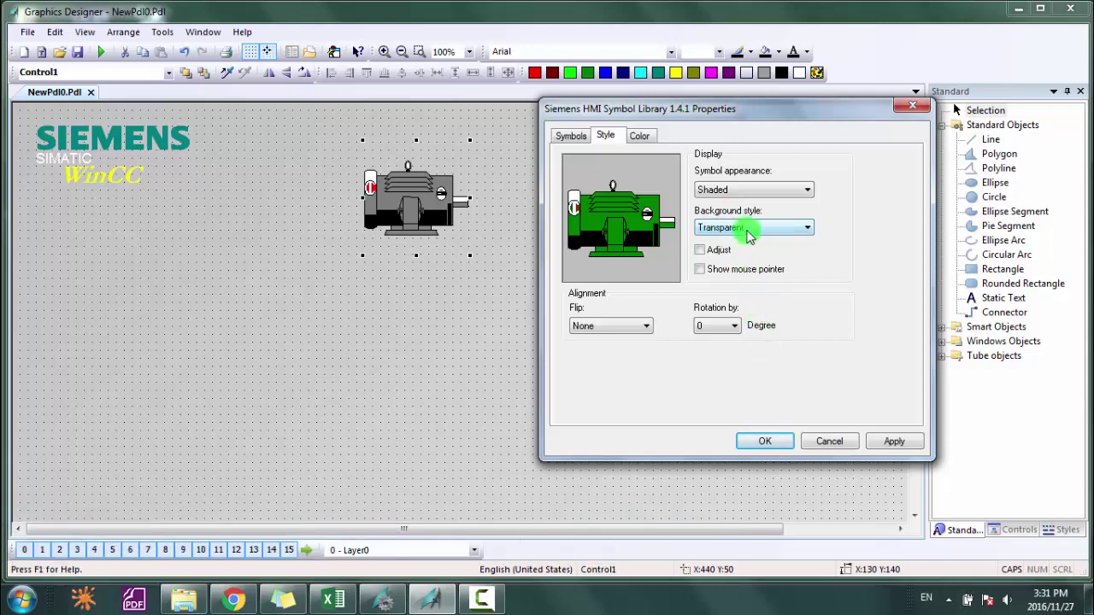
Step: Enable the Adjust option for the motor symbol
click(701, 251)
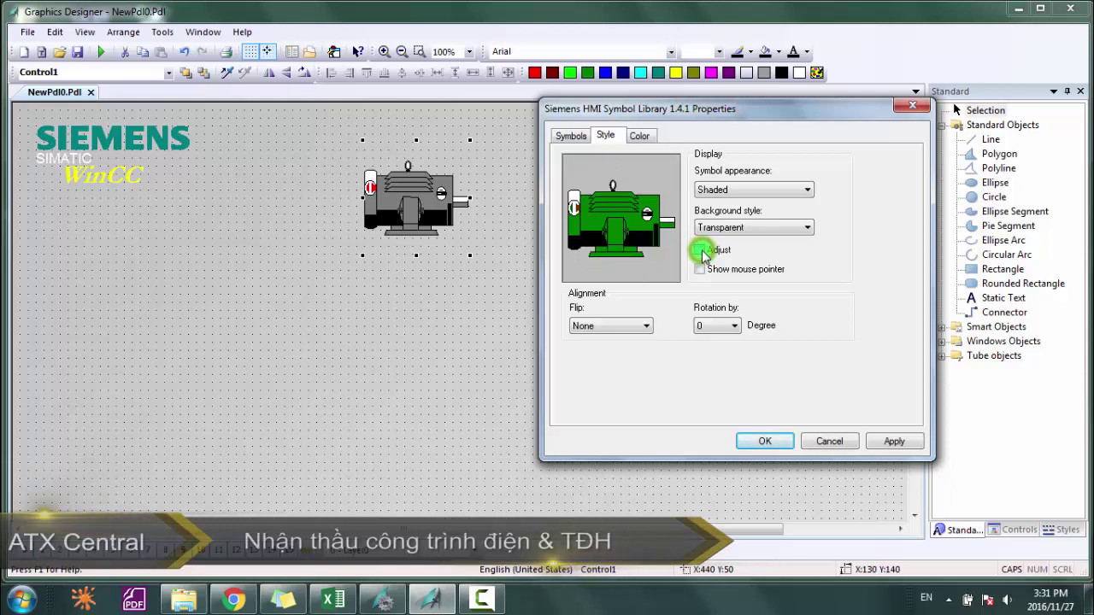
click(701, 251)
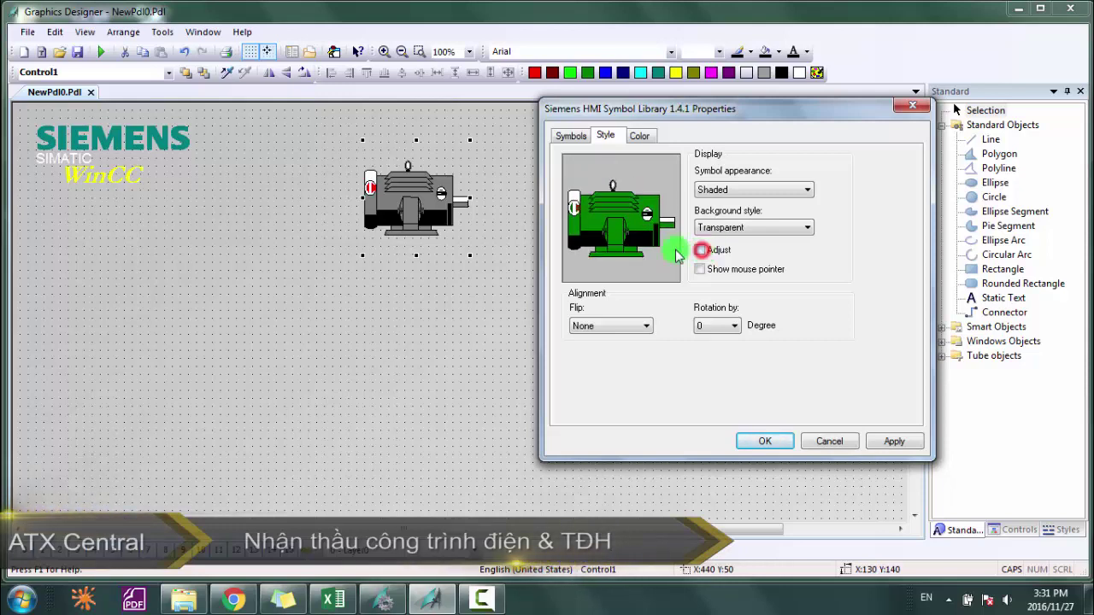
click(699, 251)
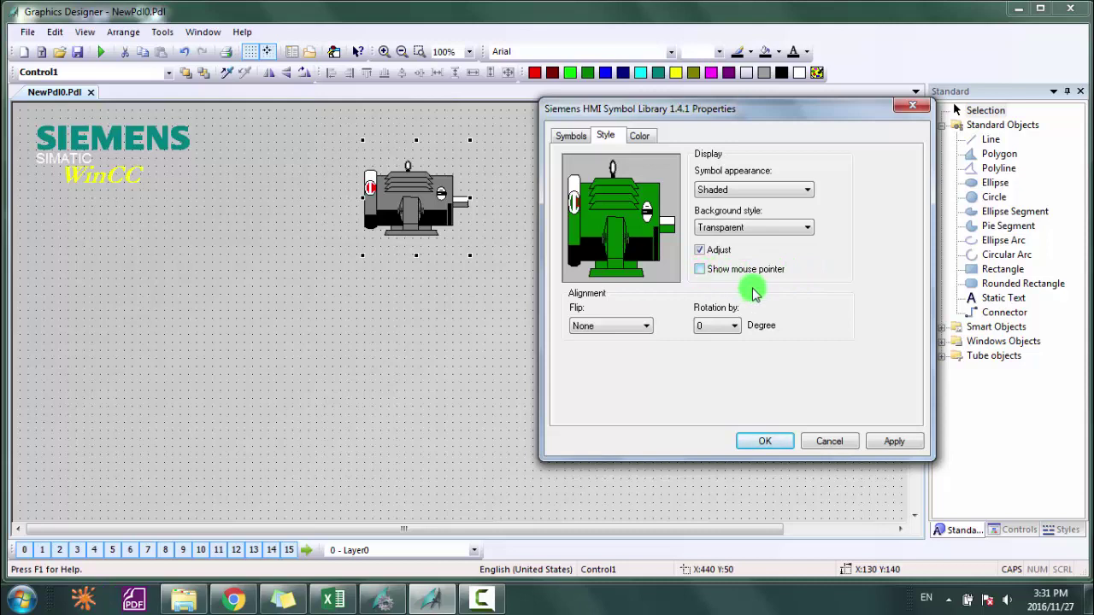
Step: Try a Vertical flip on the motor, then reset its flip to None and apply it
click(604, 326)
click(593, 351)
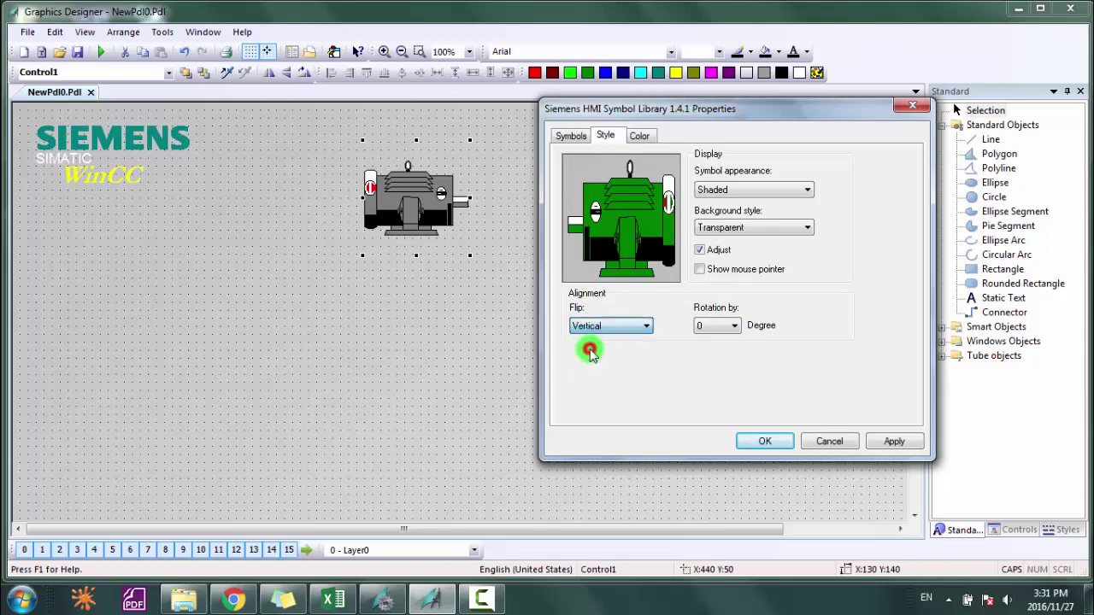
click(910, 441)
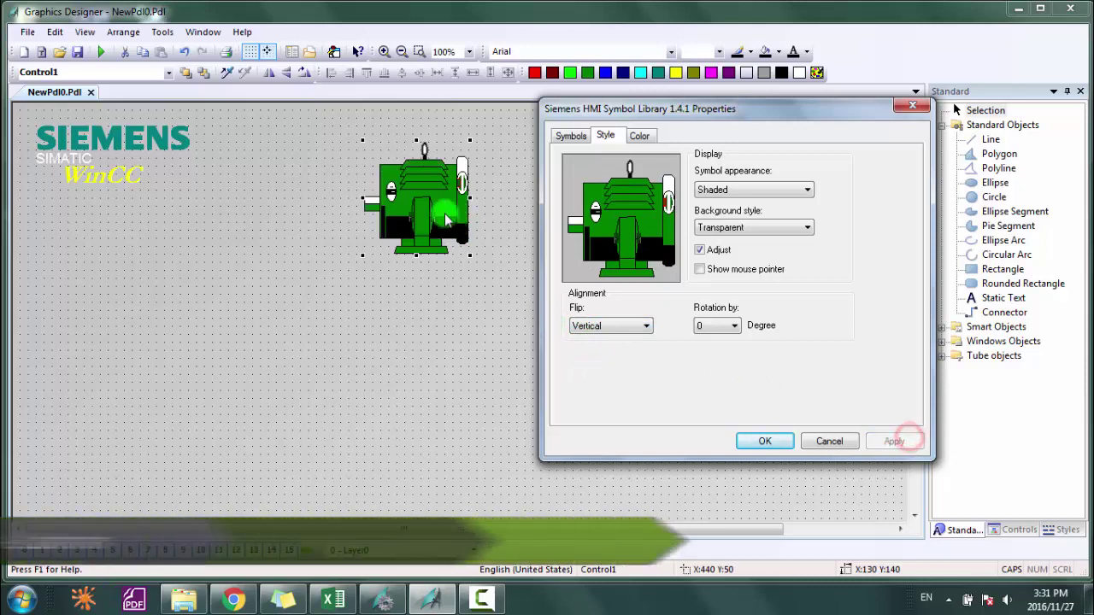
click(598, 325)
click(588, 339)
click(896, 441)
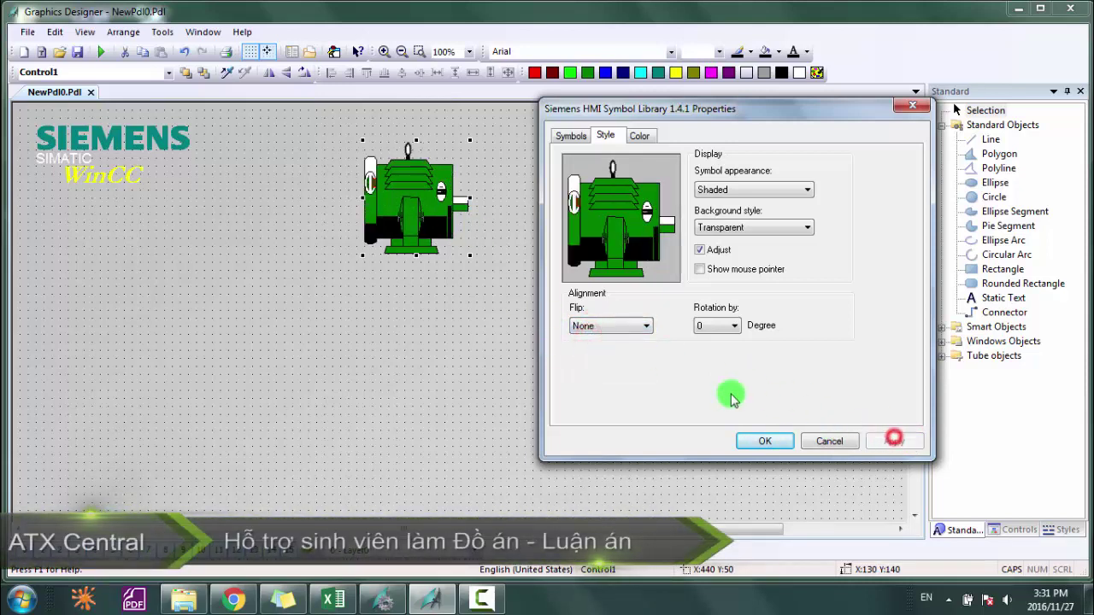
Step: Try the Vertical and Horizontal flips on the motor, then set the flip back to None and apply it
click(606, 326)
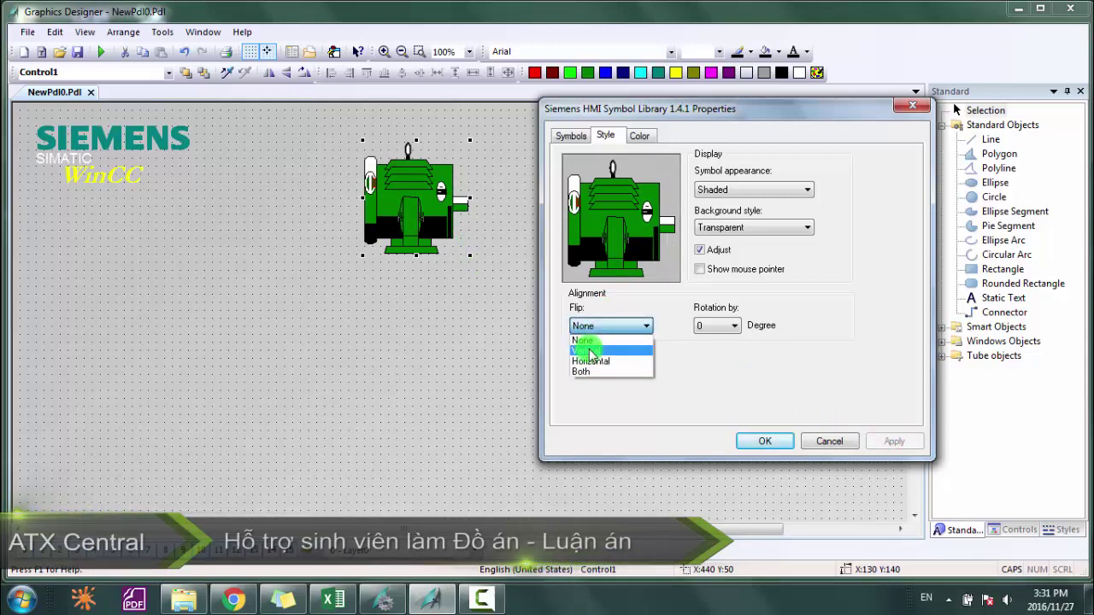
click(589, 351)
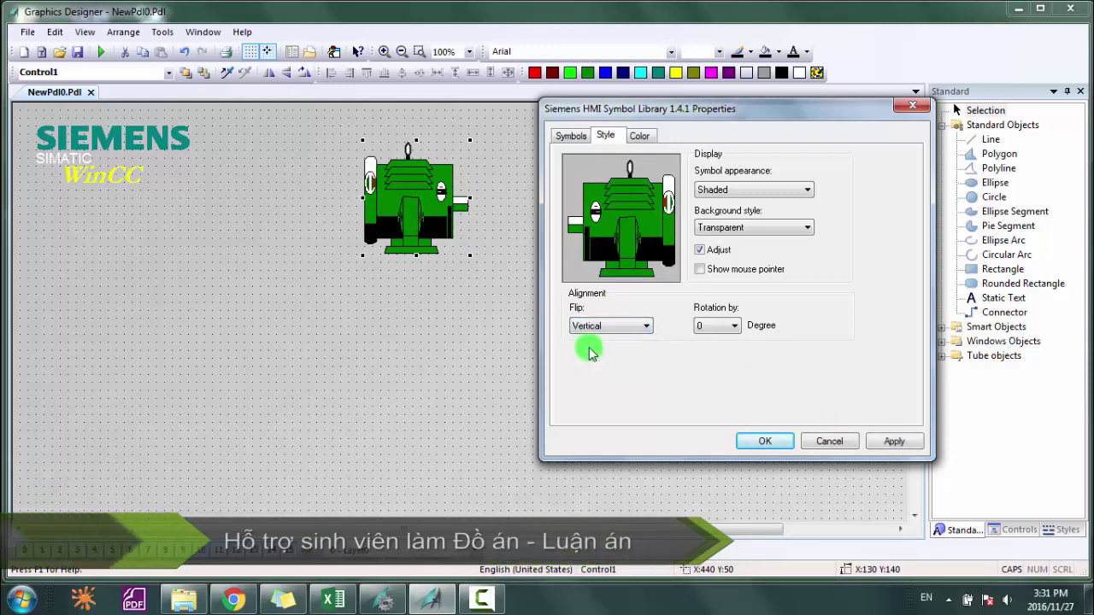
click(601, 326)
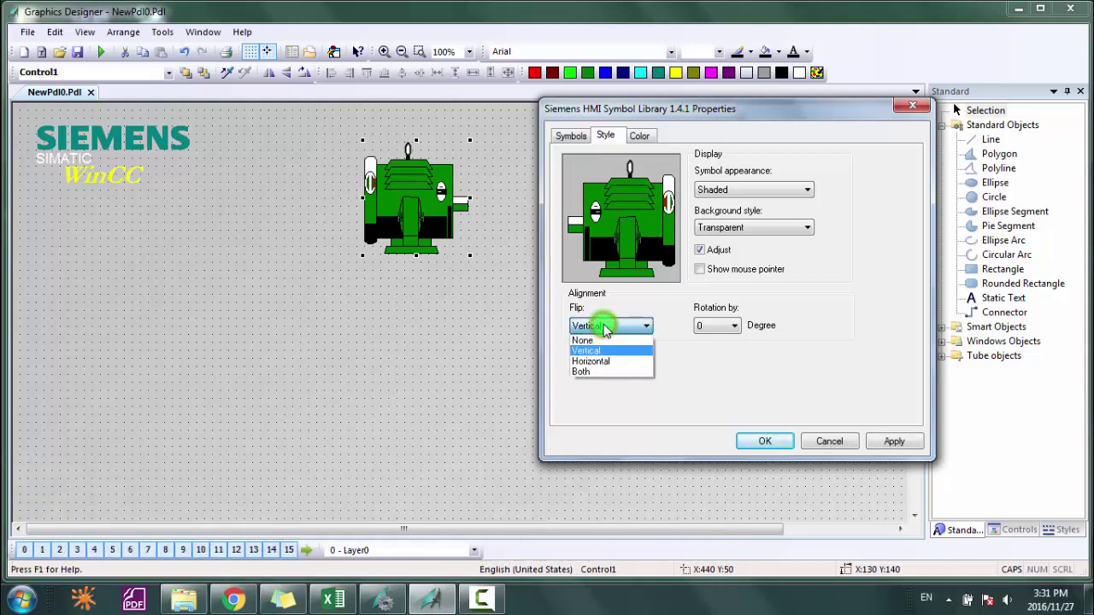
click(596, 363)
click(888, 441)
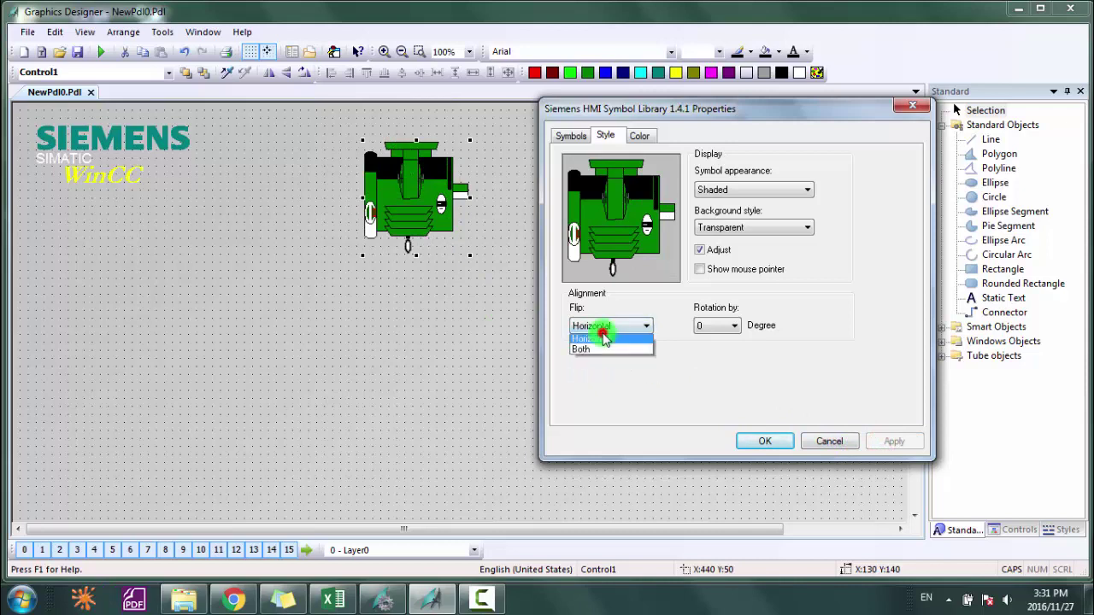
click(590, 340)
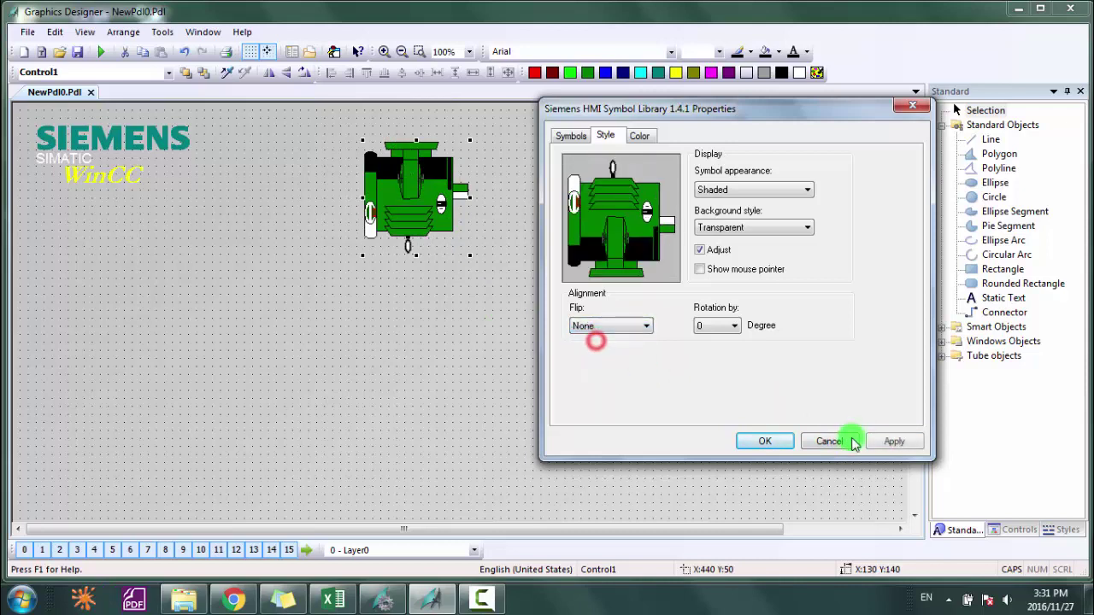
click(894, 441)
Step: Try rotating the motor by 90 degrees, then return its rotation to 0 and apply it
click(708, 326)
click(716, 350)
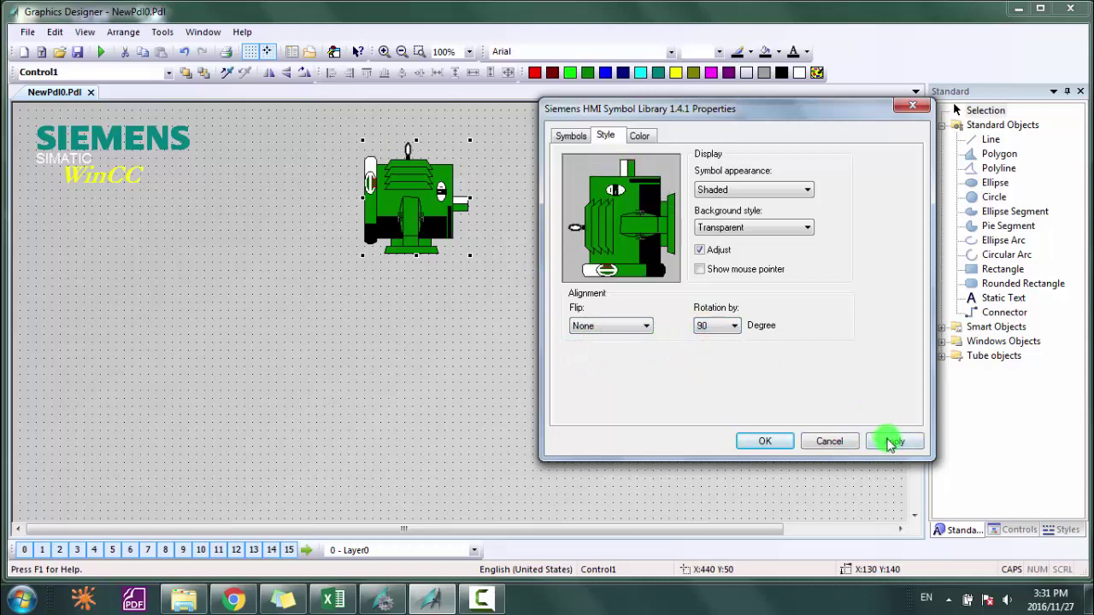
click(893, 440)
click(731, 329)
click(708, 338)
click(903, 440)
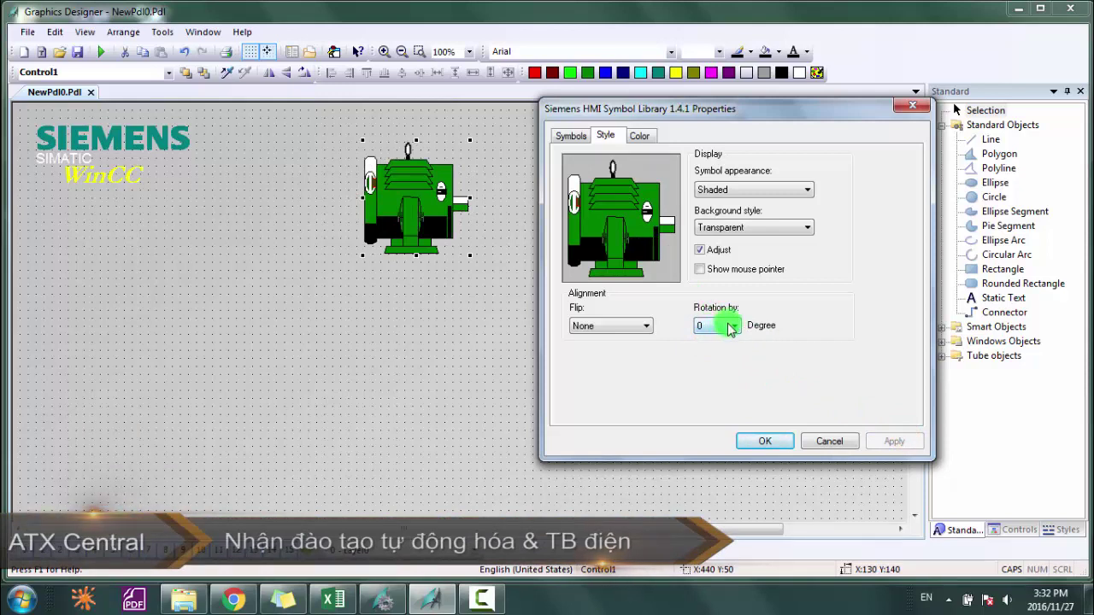
Step: Keep the motor's flip at None and confirm its symbol properties
click(618, 326)
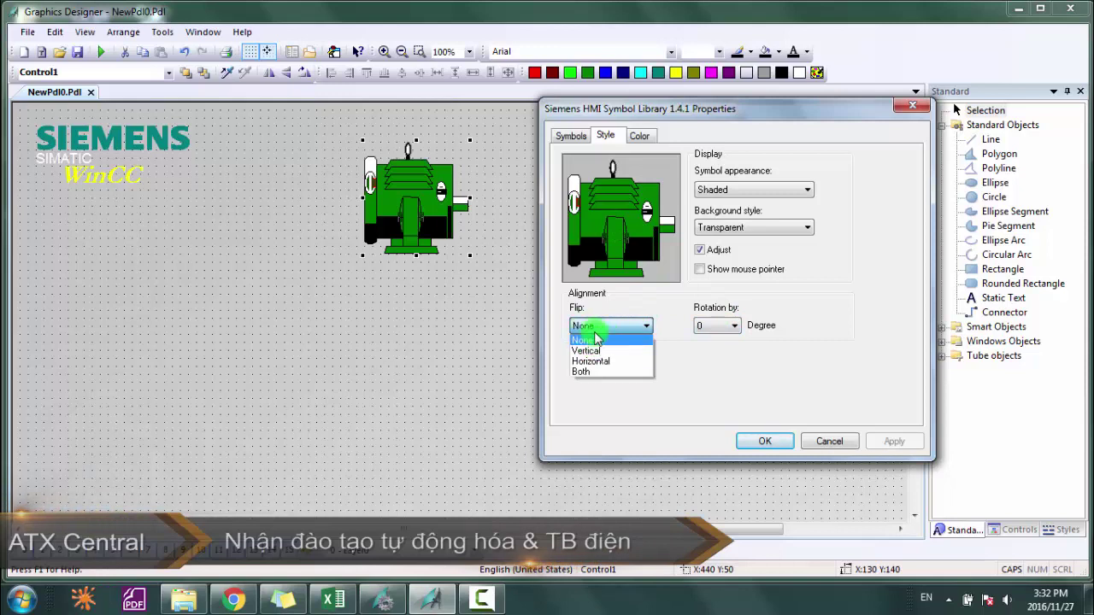
click(595, 338)
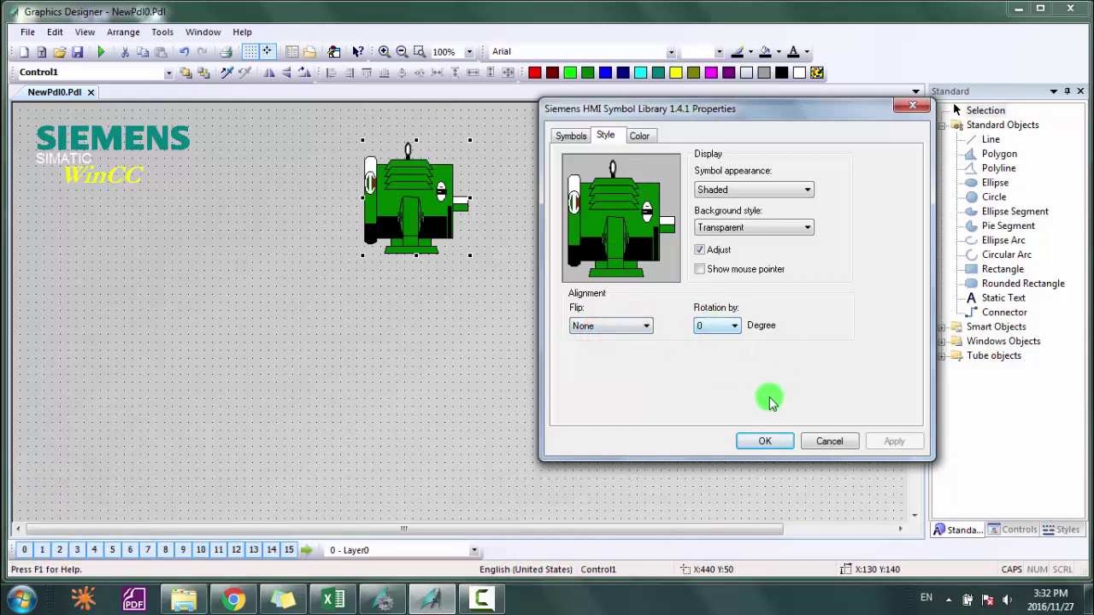
click(765, 441)
Step: Duplicate the motor and place the copy beside the original at X 740, Y 80
right_click(439, 185)
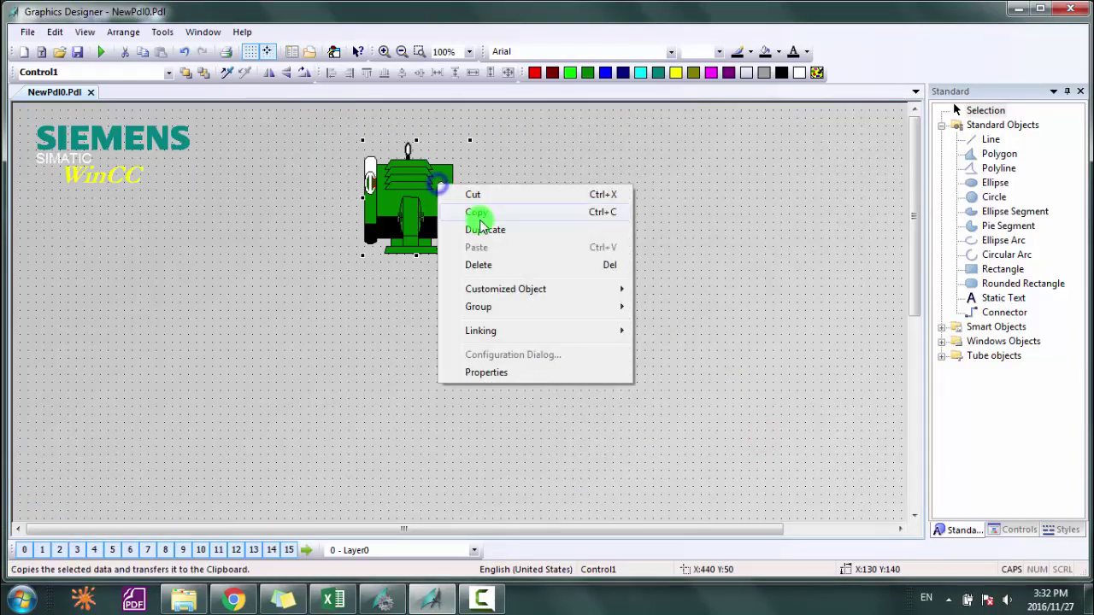
click(483, 229)
drag(481, 220, 647, 205)
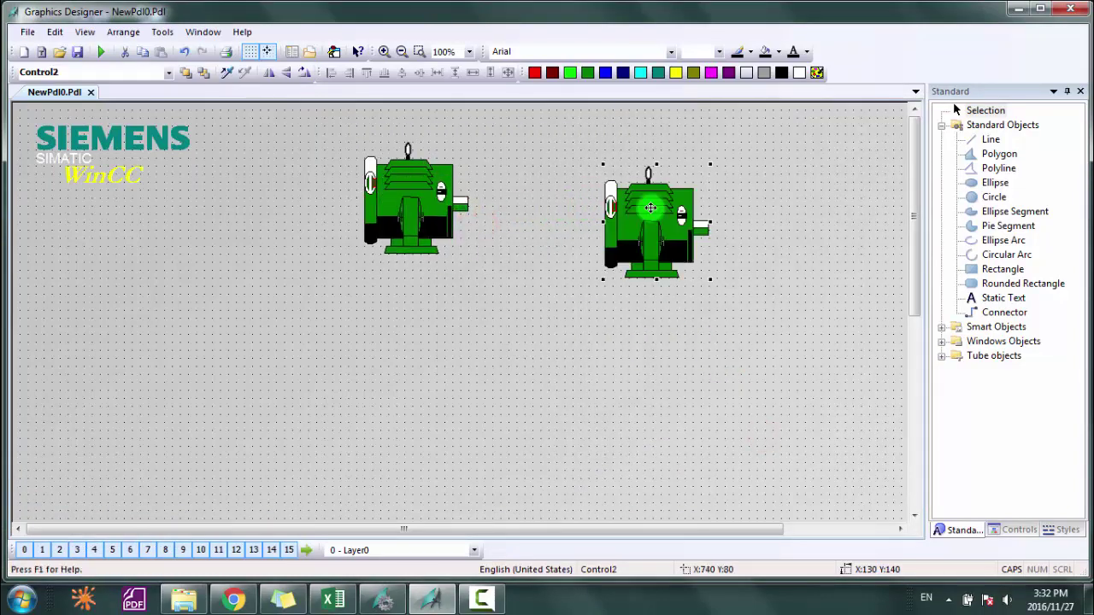
Step: Replace the duplicated motor's symbol with the slim, green-banded probe from the Sensors category
double_click(652, 212)
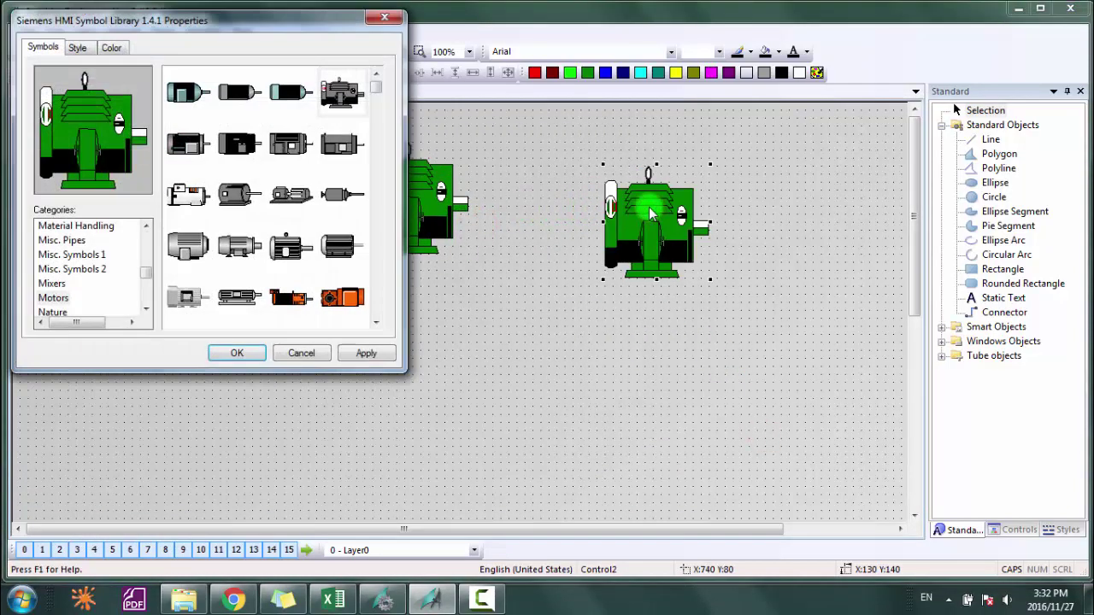
click(62, 269)
key(s)
key(s)
key(s)
key(s)
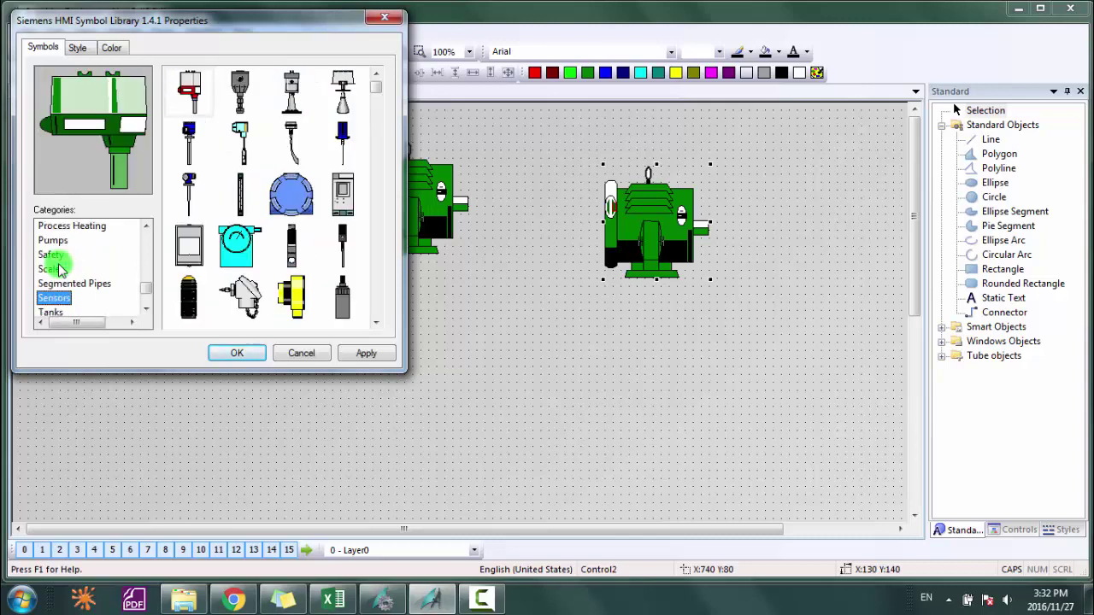
drag(373, 80, 376, 158)
click(240, 297)
click(364, 353)
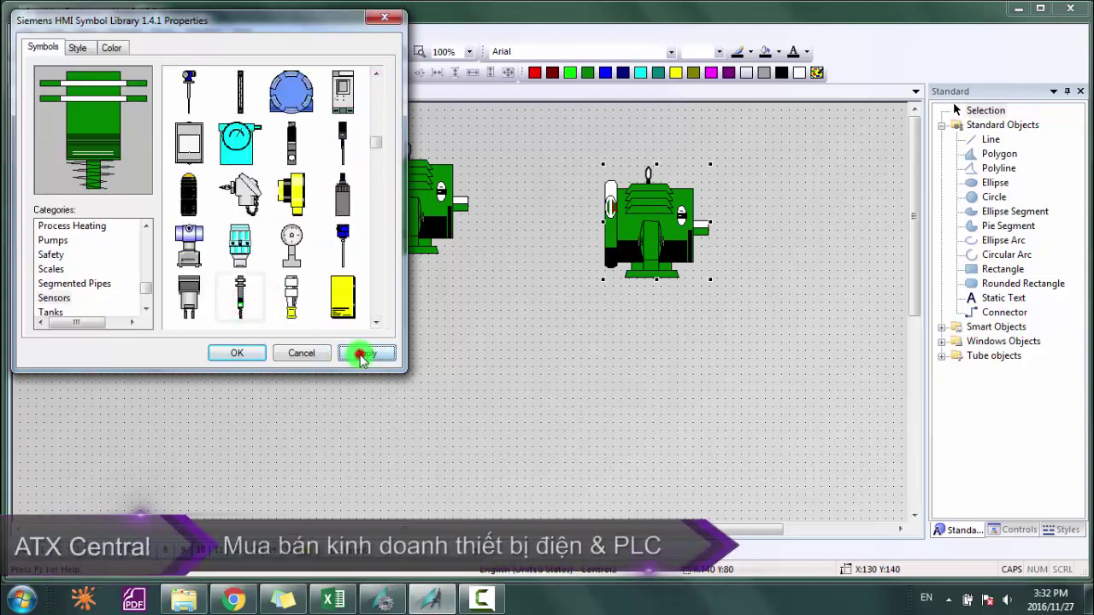
click(237, 353)
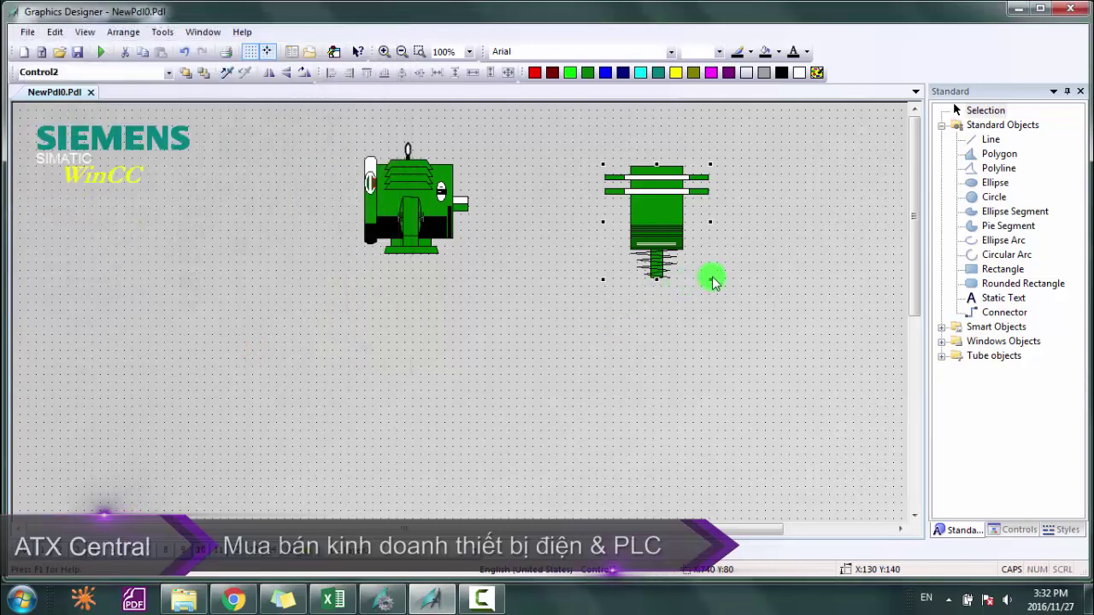
Step: Shrink the sensor to 40 by 80 and rotate its symbol by 90 degrees
click(708, 281)
drag(709, 282, 640, 231)
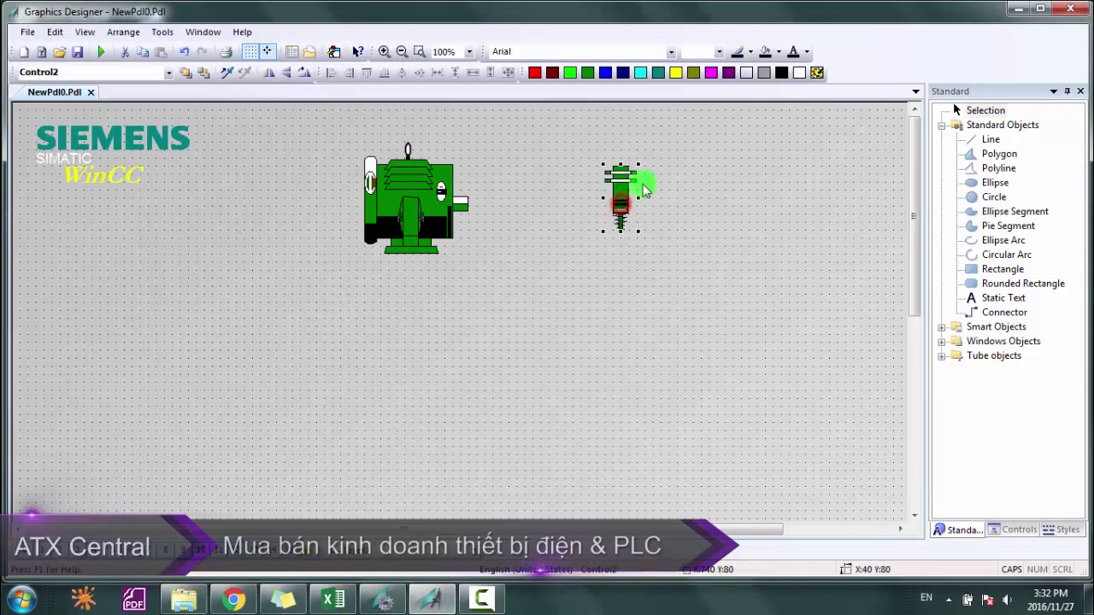
double_click(630, 186)
click(76, 47)
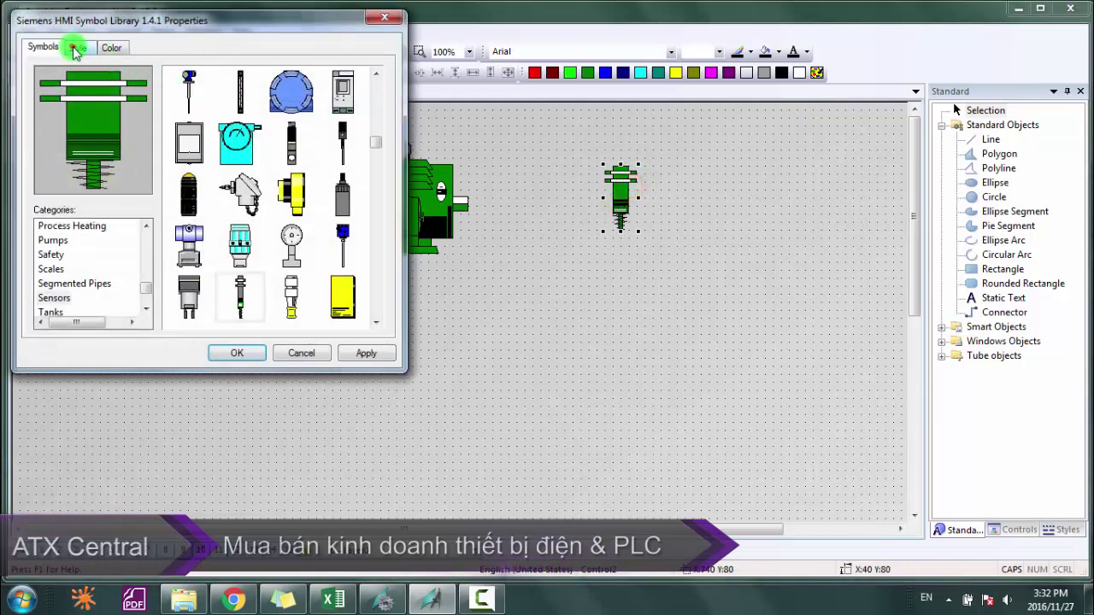
click(181, 237)
click(199, 259)
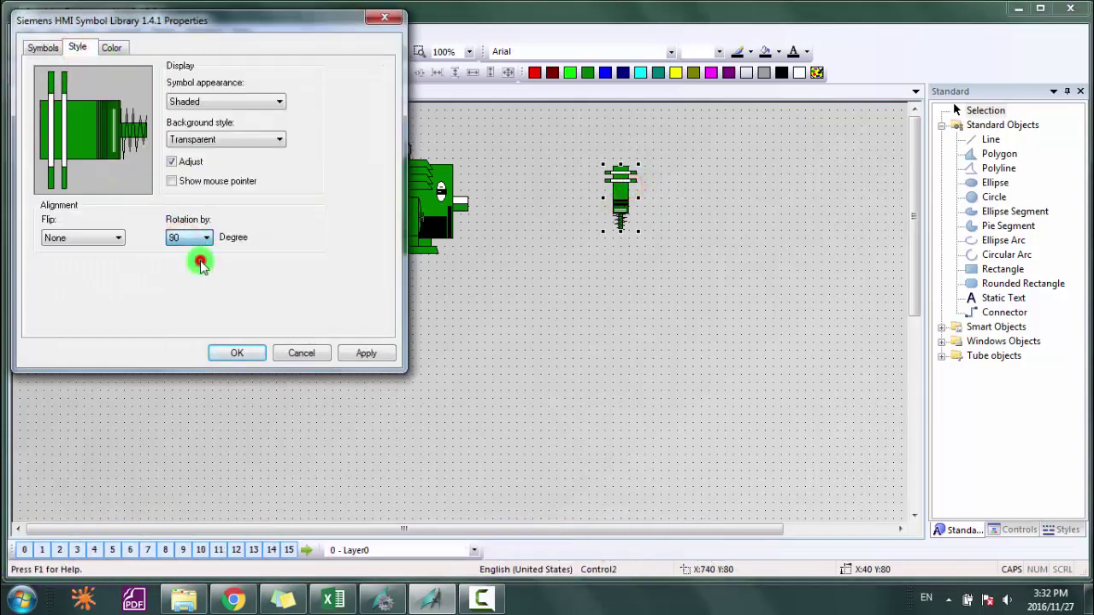
click(365, 352)
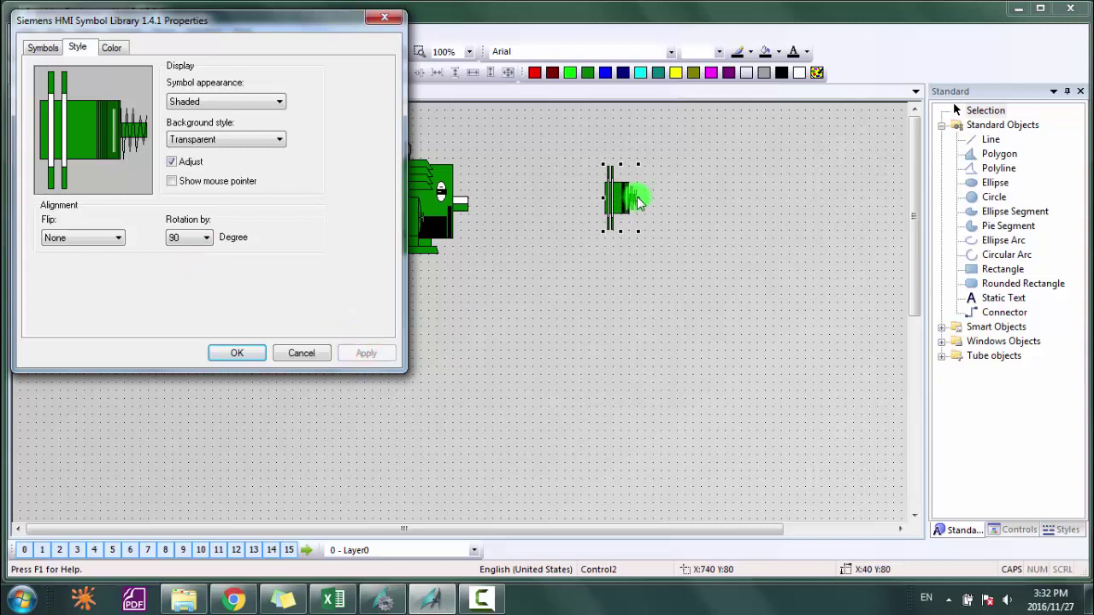
click(237, 353)
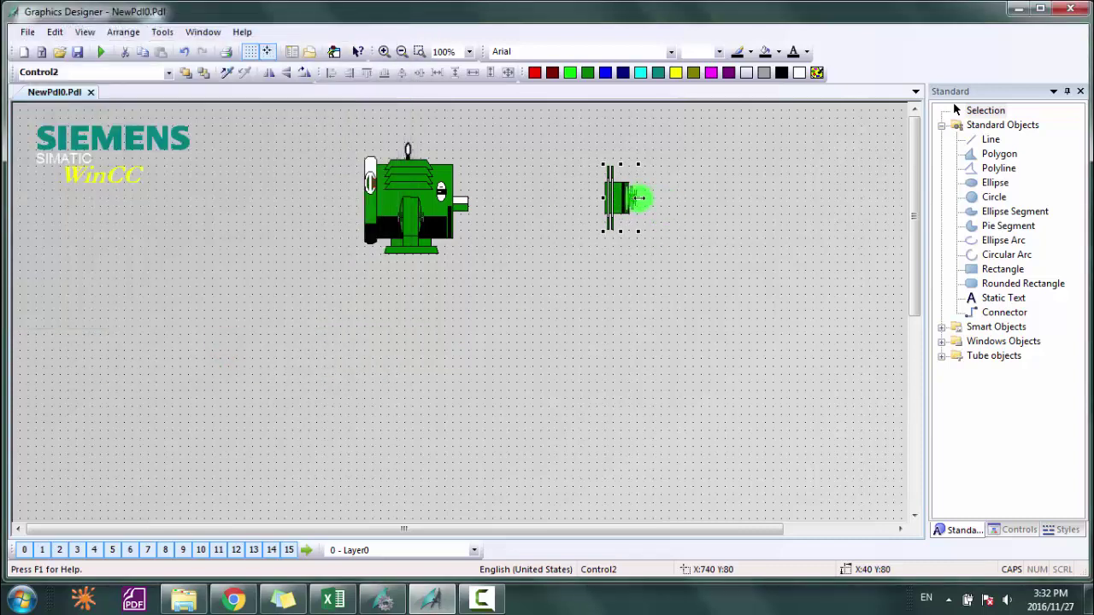
Step: Stretch the rotated sensor into a long, flat shape of 150 by 40 at X 720, Y 80
click(629, 198)
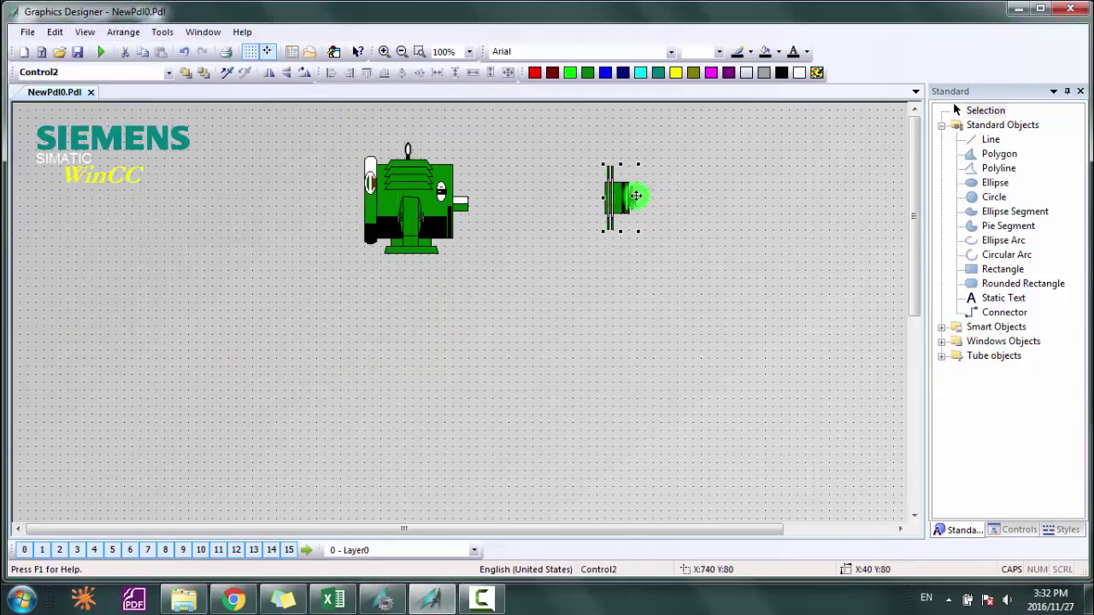
drag(706, 204, 589, 198)
drag(647, 231, 634, 194)
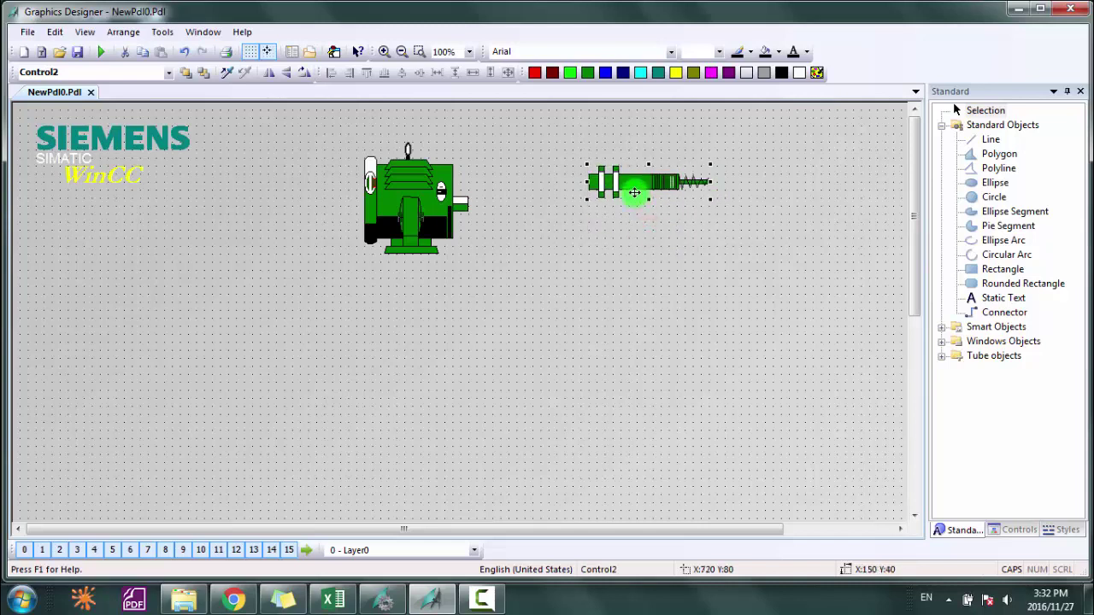
Step: Preview the sensor symbol with a vertical flip, then switch the flip to Horizontal and apply it
double_click(633, 182)
click(75, 49)
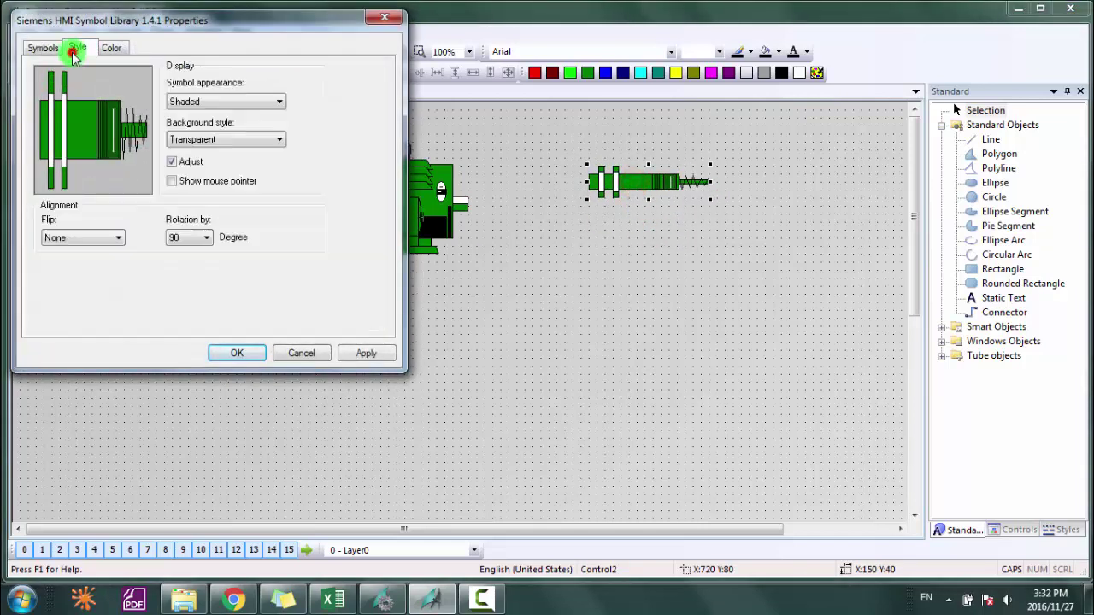
click(78, 238)
click(69, 261)
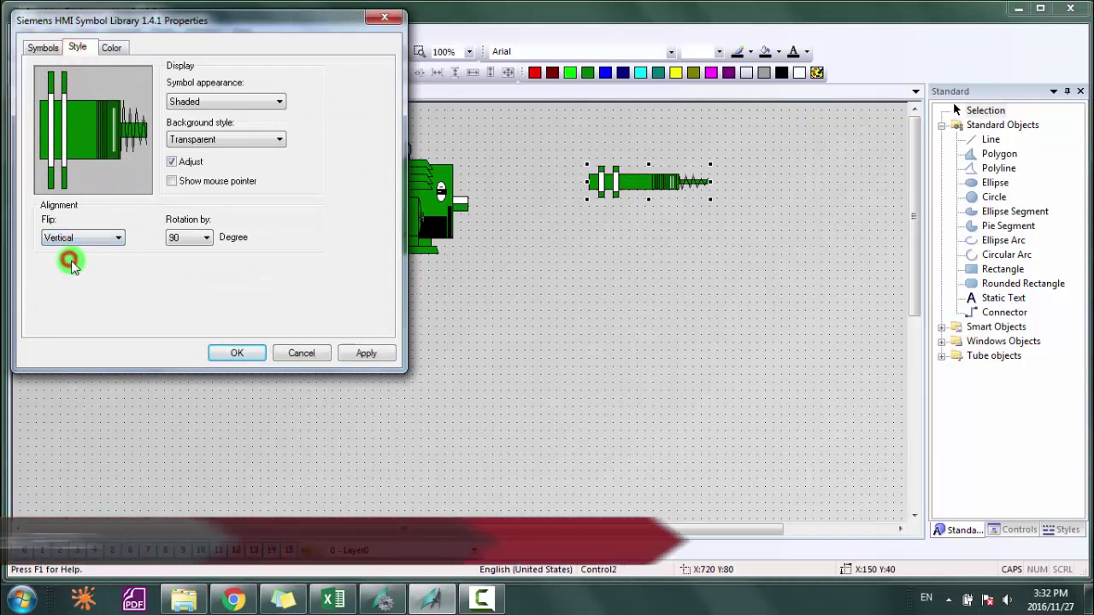
click(81, 239)
click(78, 271)
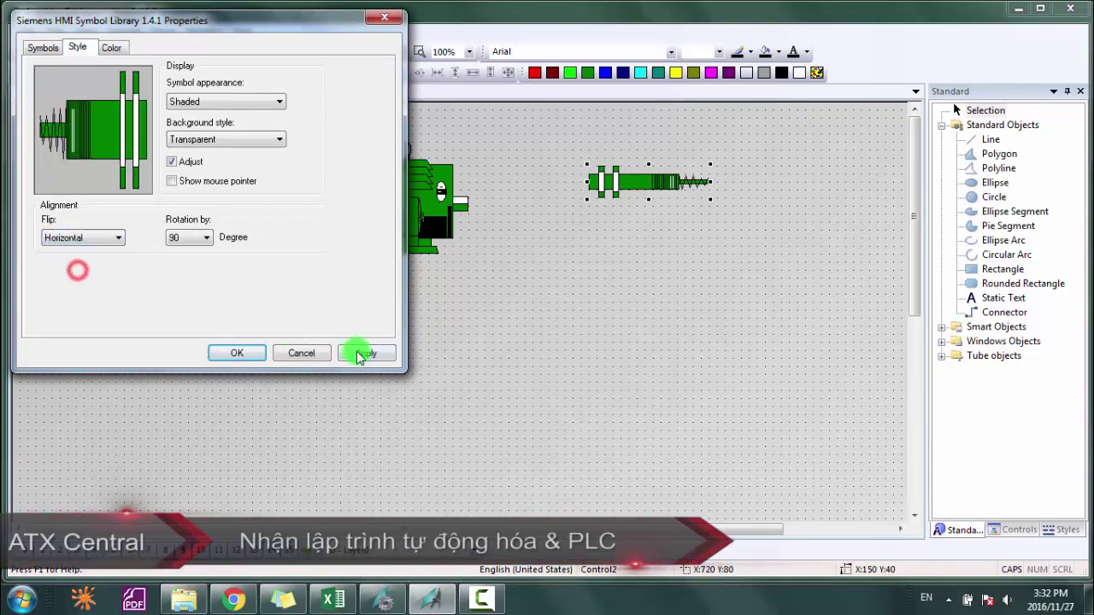
click(358, 353)
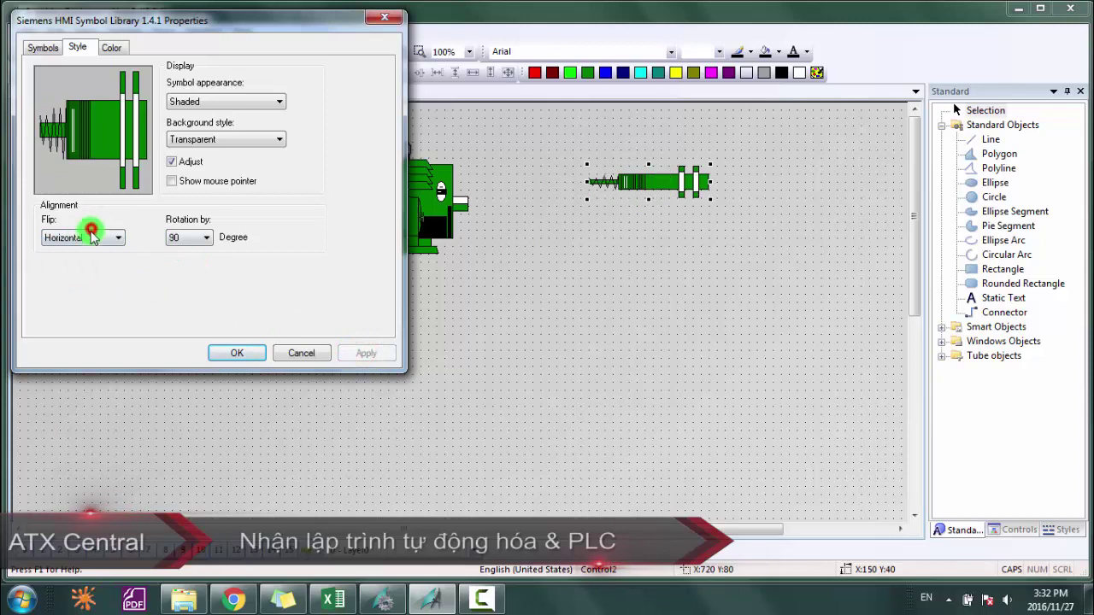
Step: Reset the sensor symbol's flip to None and move the sensor to X 680, Y 70
click(81, 237)
click(58, 252)
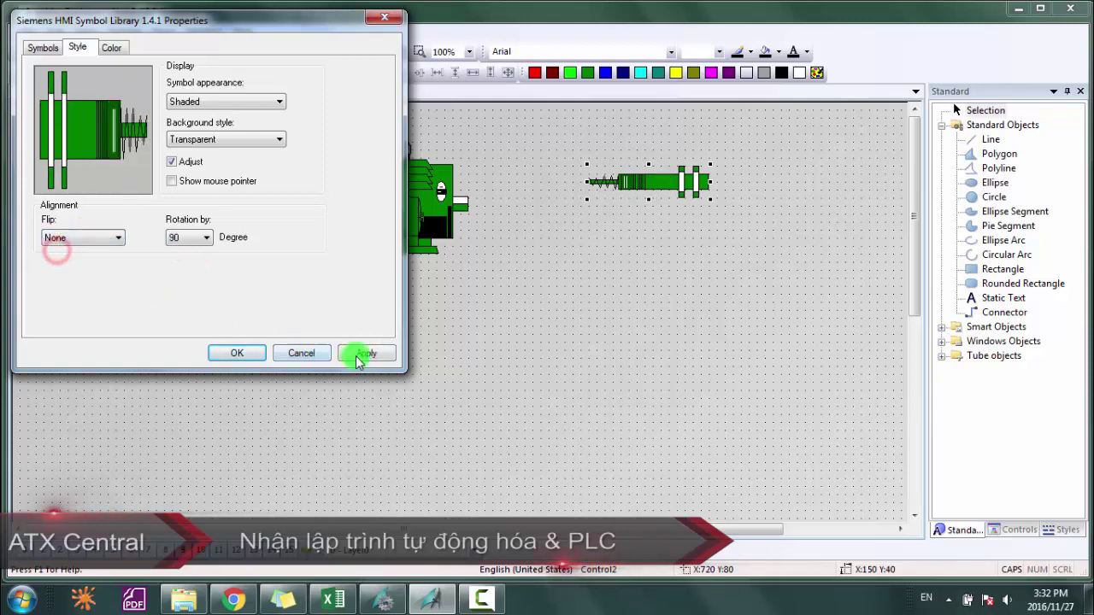
click(365, 352)
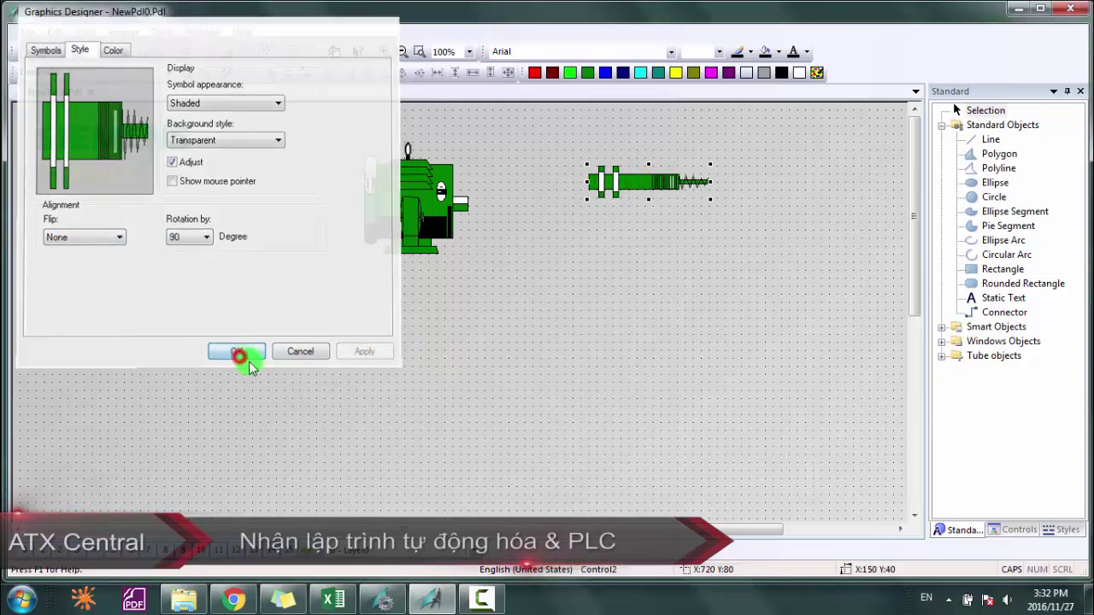
click(236, 353)
drag(609, 188, 578, 182)
Step: Shrink the motor to 140 by 100, move it down nearer the logo, and delete the sensor
click(435, 239)
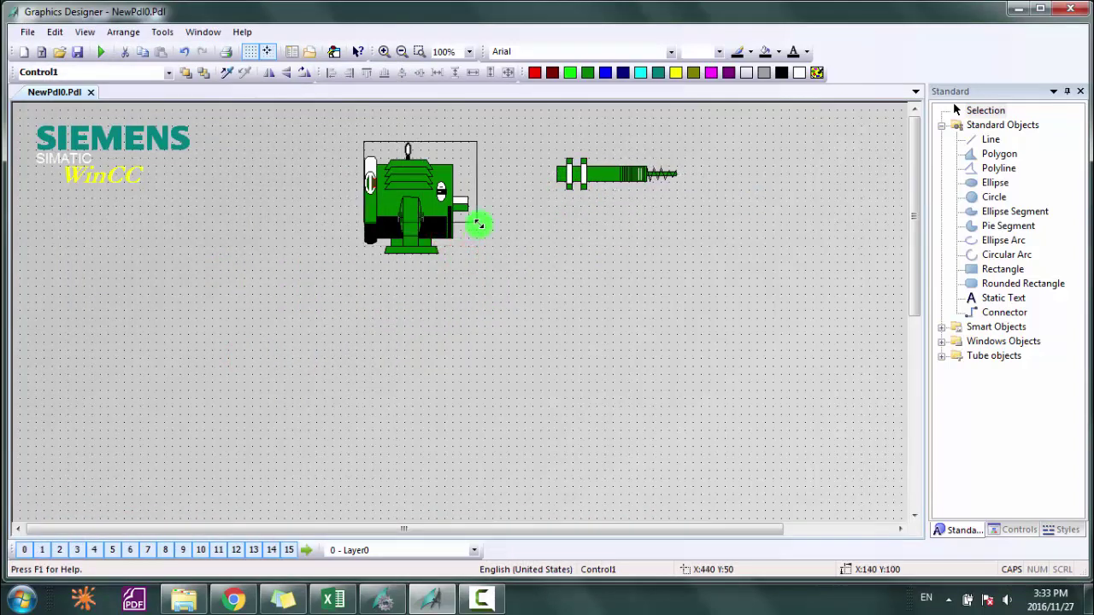
drag(479, 224, 482, 227)
drag(432, 182, 314, 268)
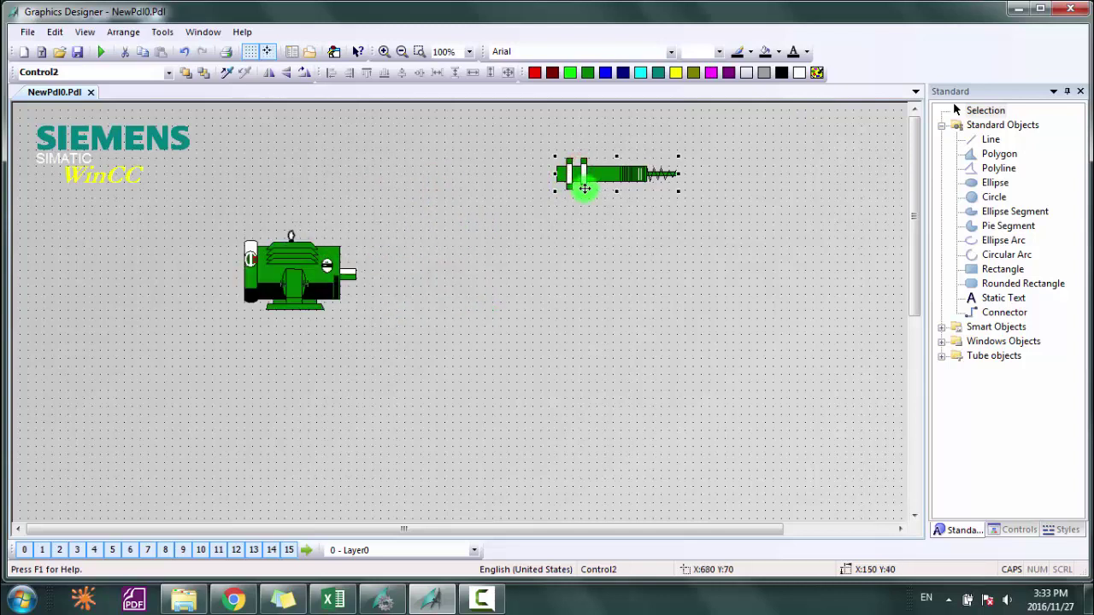
key(Delete)
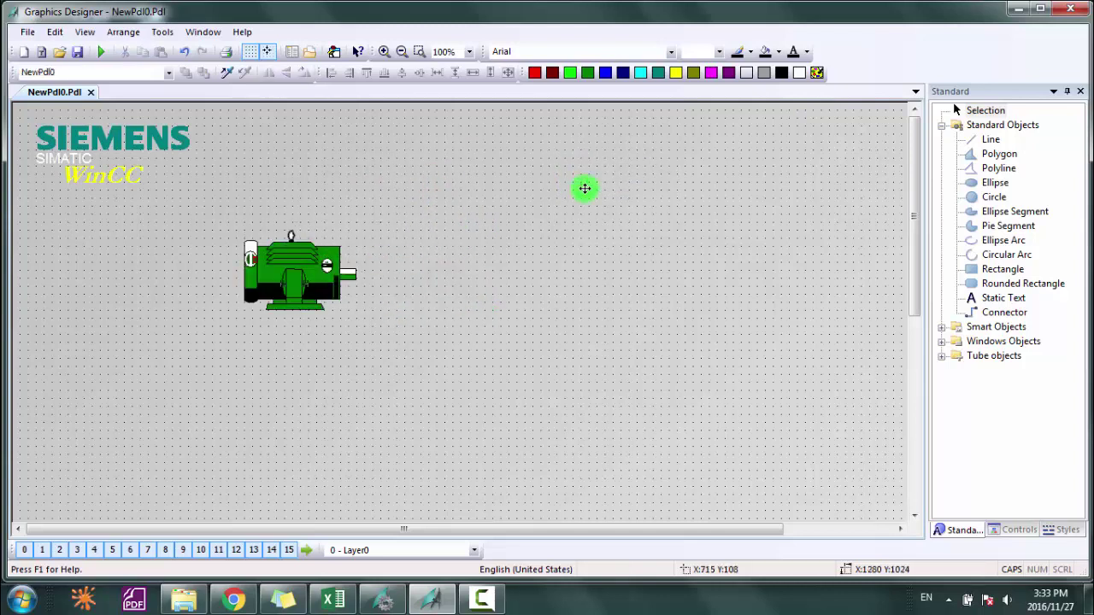
Step: Draw an 80 by 50 button beside the motor at X 480, Y 140 with the text ON
click(941, 341)
click(992, 357)
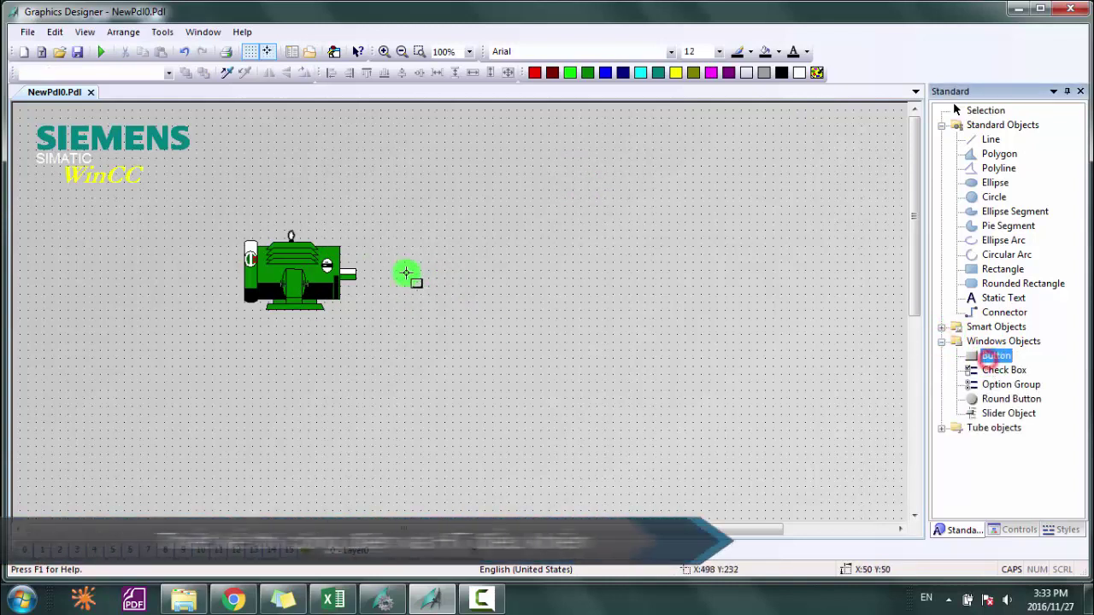
drag(397, 213, 461, 247)
double_click(486, 163)
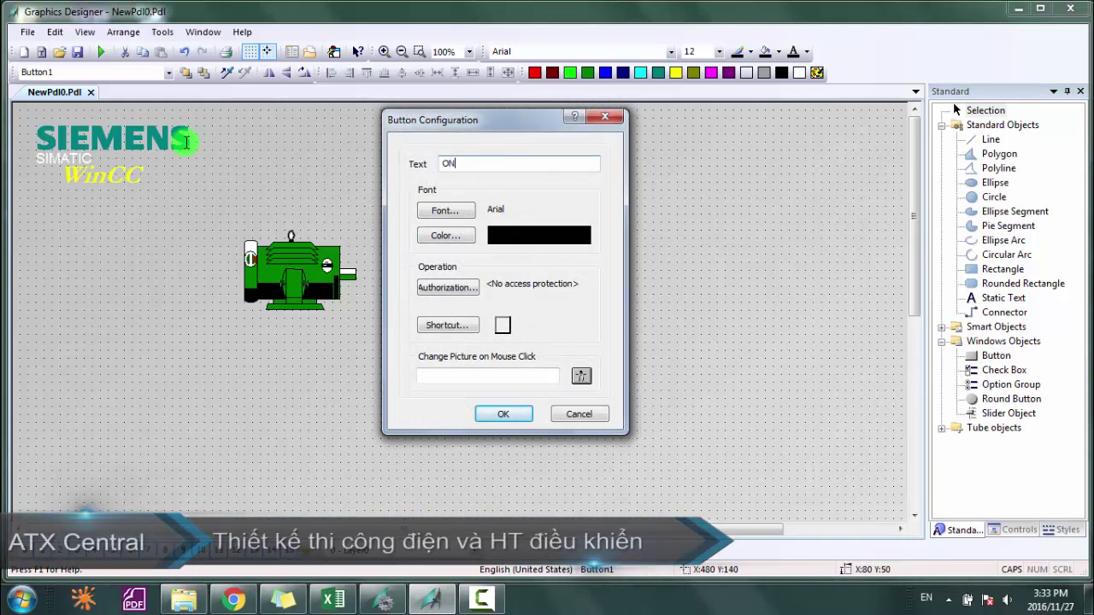
key(Return)
Step: Duplicate the ON button, place the copy directly below at X 480, Y 220, and change its text to OFF
right_click(429, 224)
click(470, 268)
drag(443, 249, 427, 299)
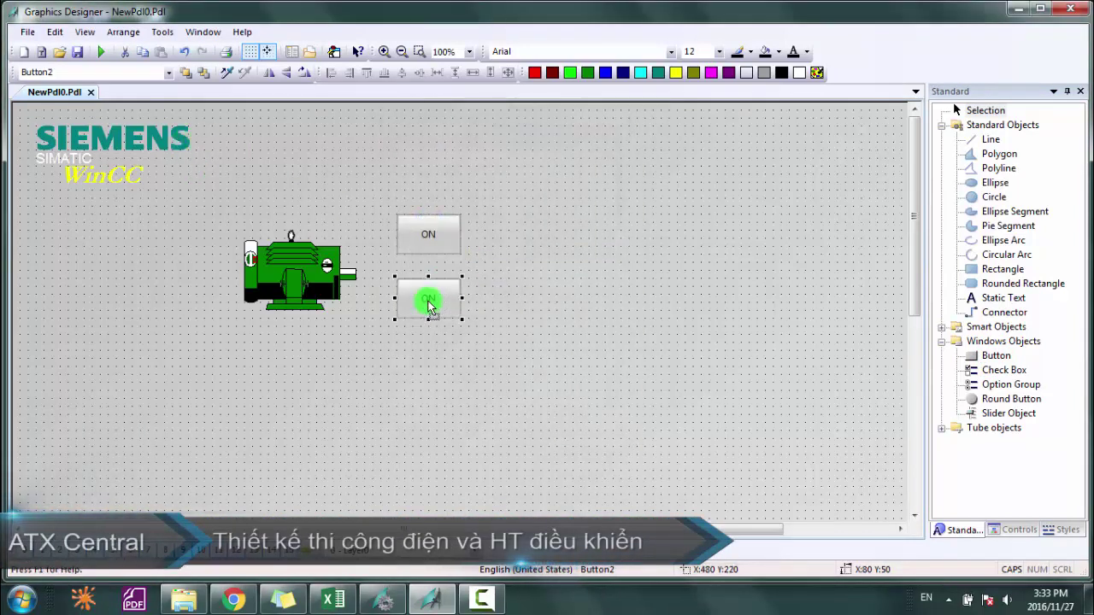
right_click(427, 300)
click(501, 471)
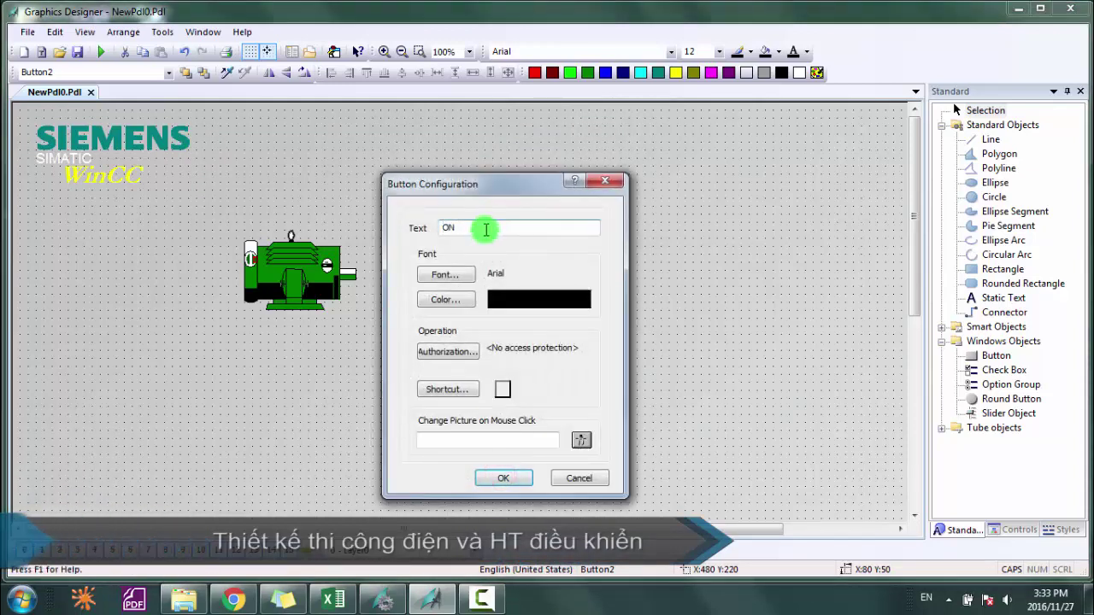
double_click(484, 228)
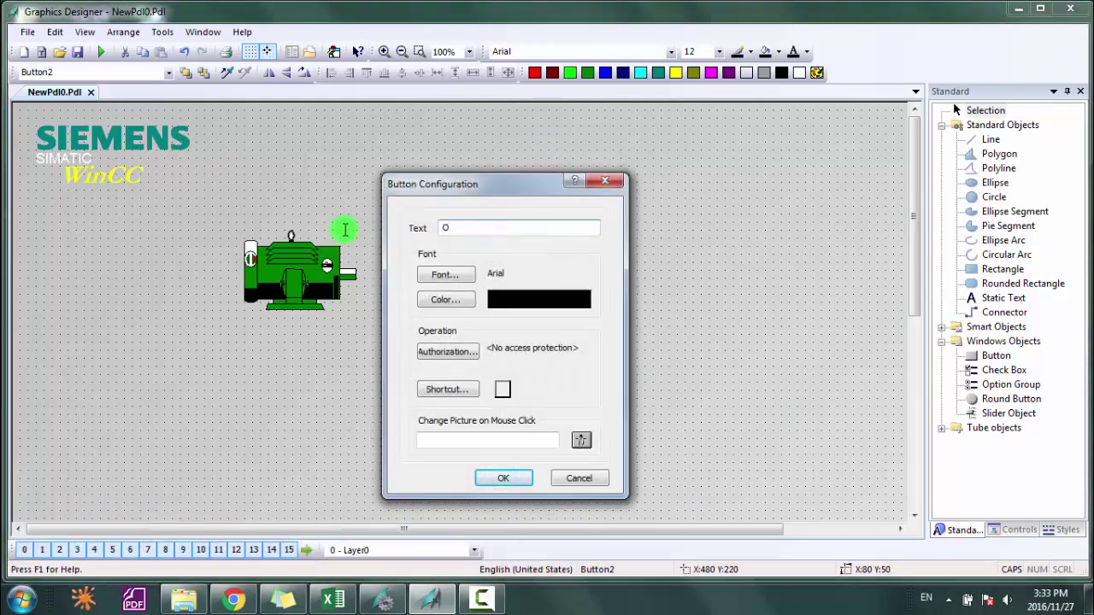
key(Return)
Step: Move both buttons up together to X 490, Y 90 and move the motor beside them to X 300, Y 110
drag(554, 354, 382, 213)
drag(419, 237, 428, 197)
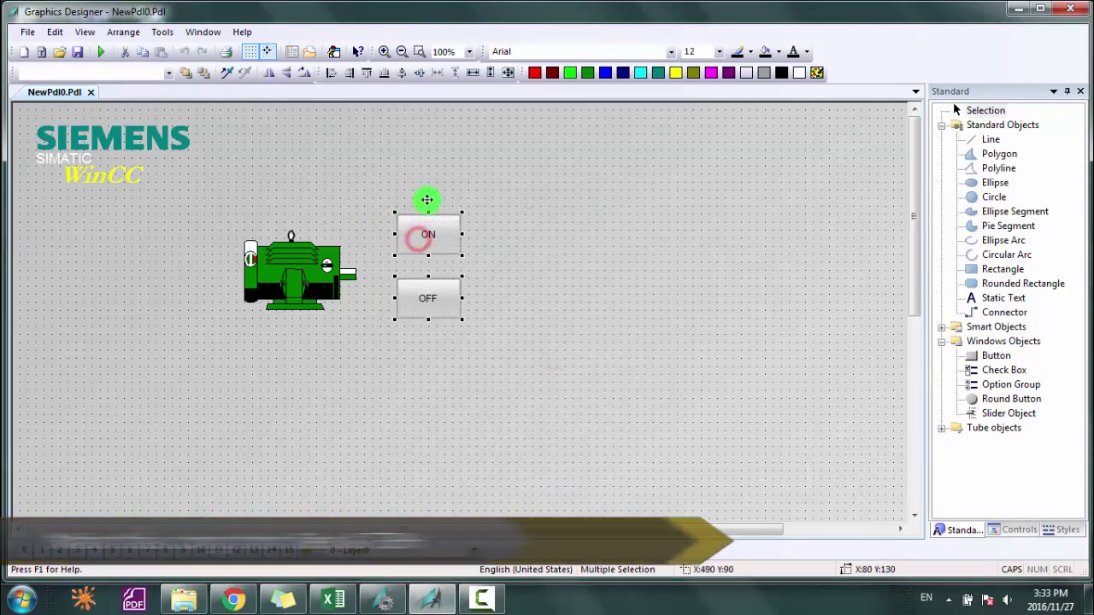
click(354, 313)
click(308, 229)
drag(308, 229, 317, 193)
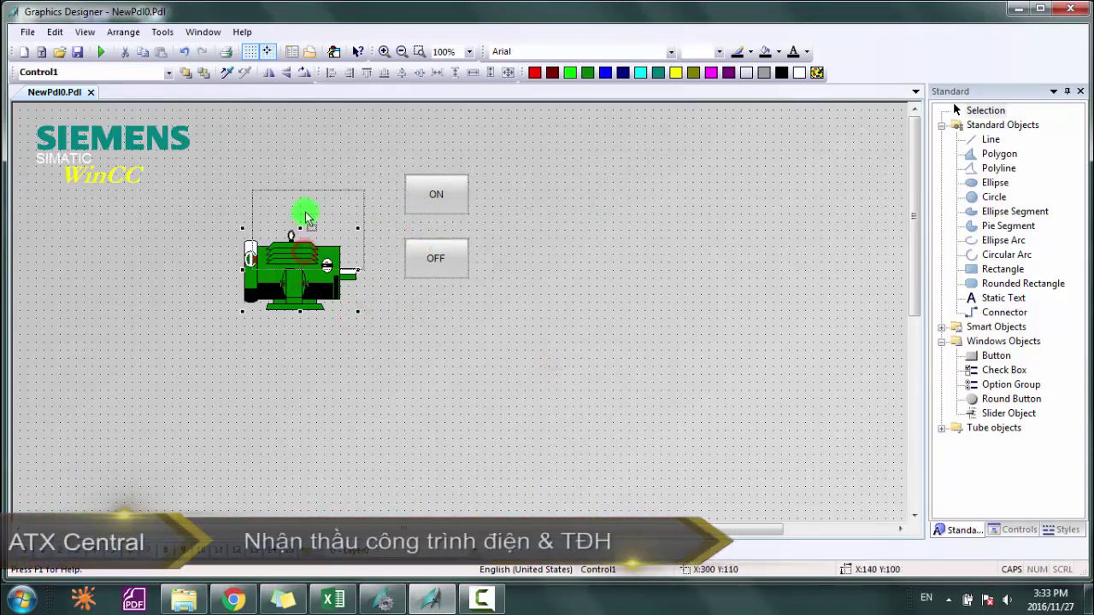
click(459, 198)
click(296, 246)
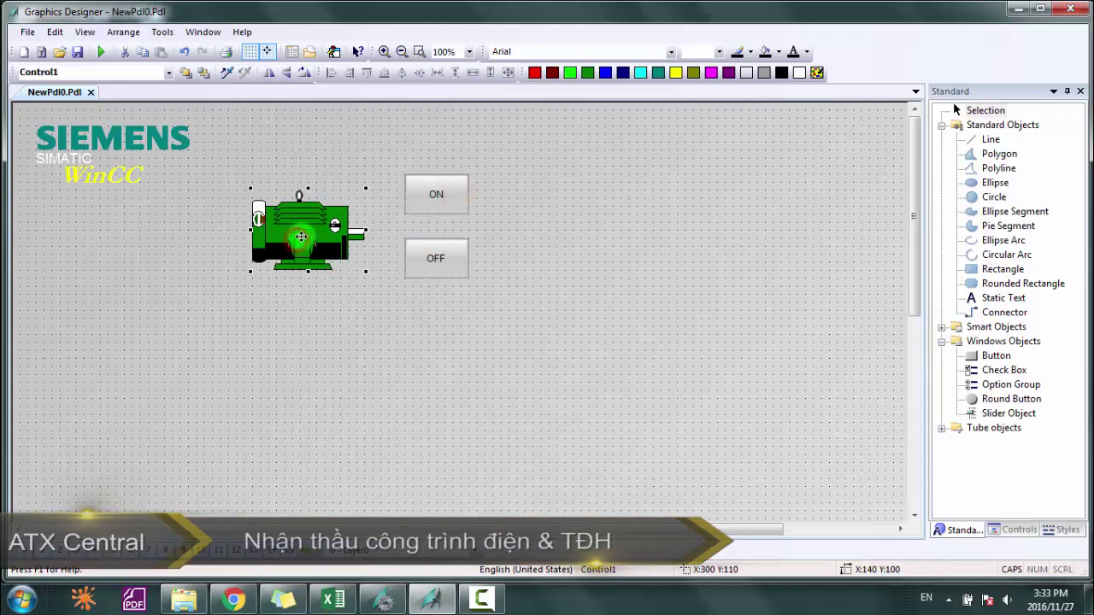
click(430, 261)
Step: Set the motor's ForeColor to light gray B6B6B6 in its object properties
right_click(327, 250)
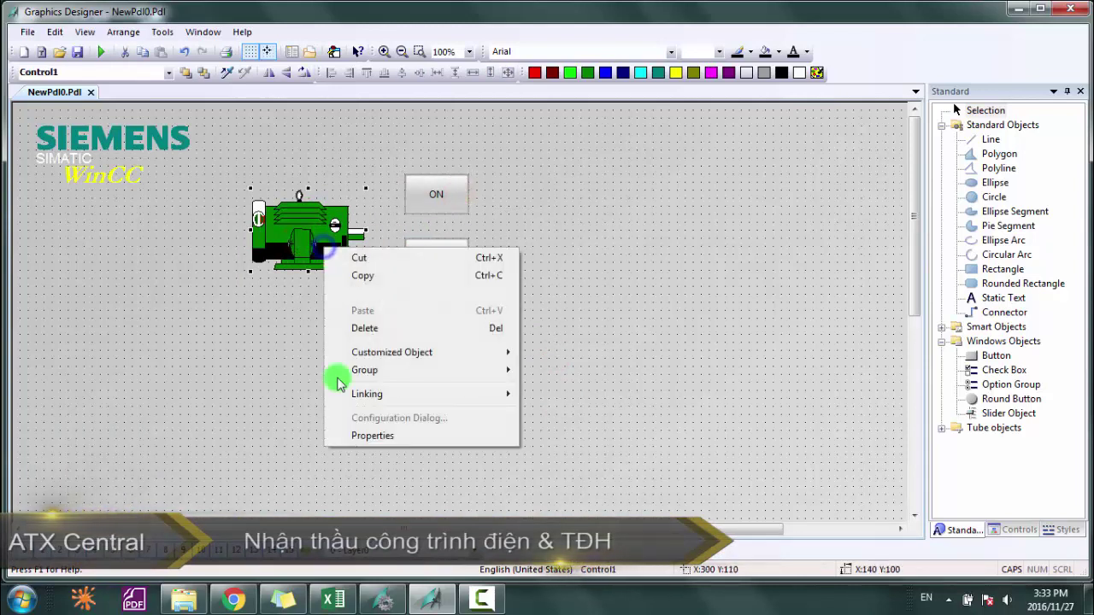
click(359, 437)
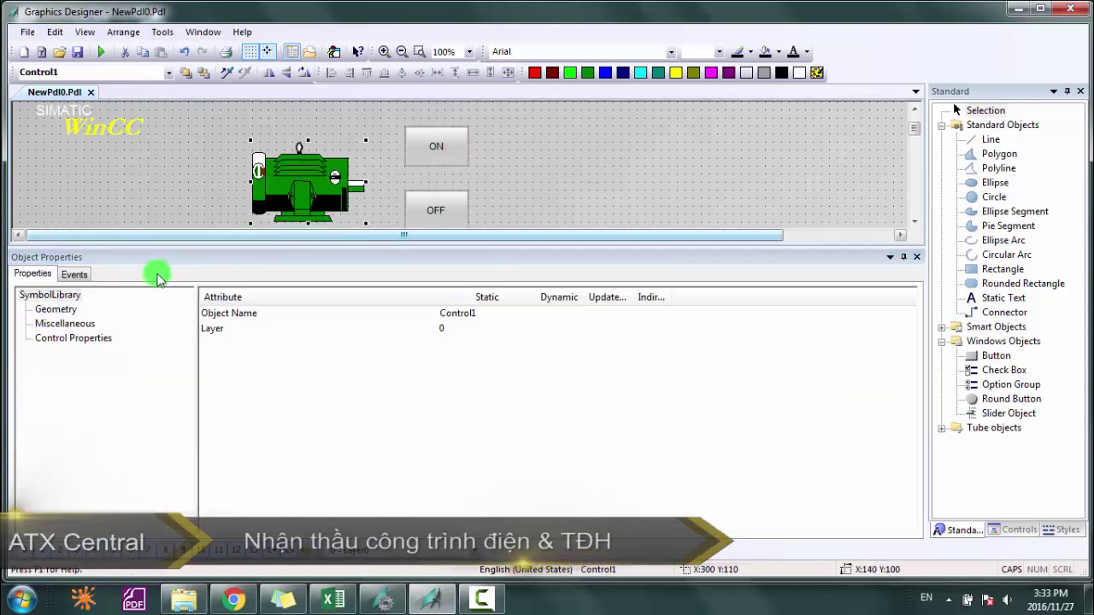
click(61, 339)
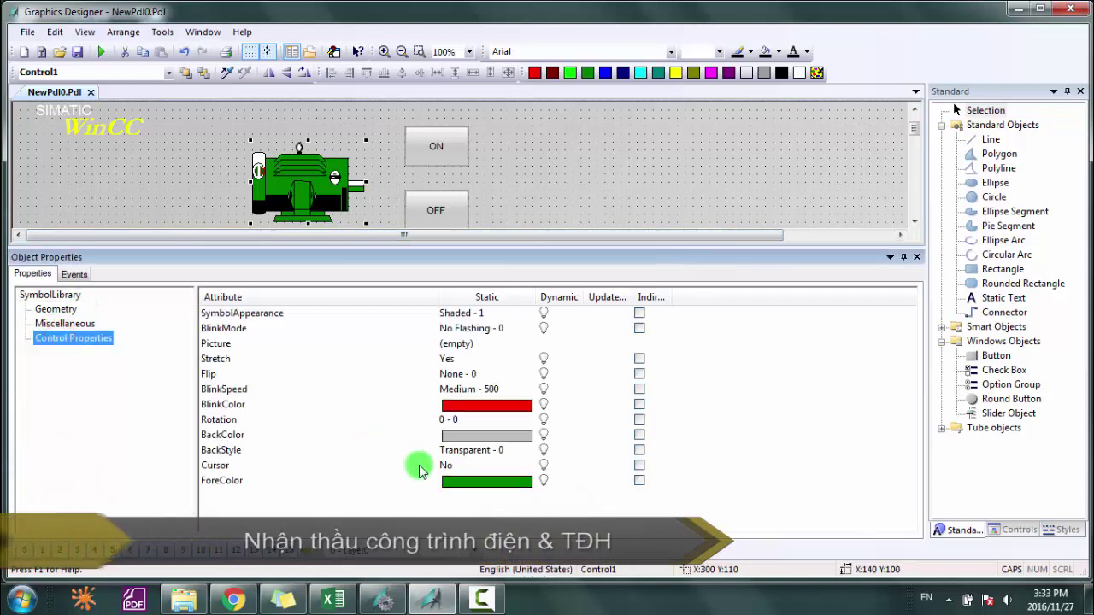
click(469, 486)
double_click(469, 486)
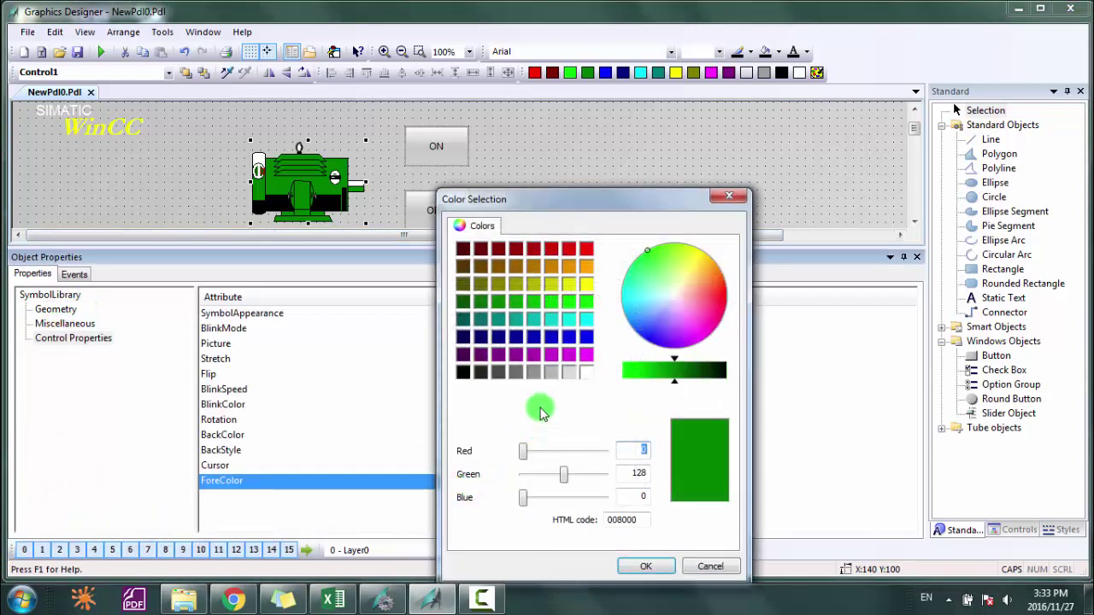
click(547, 376)
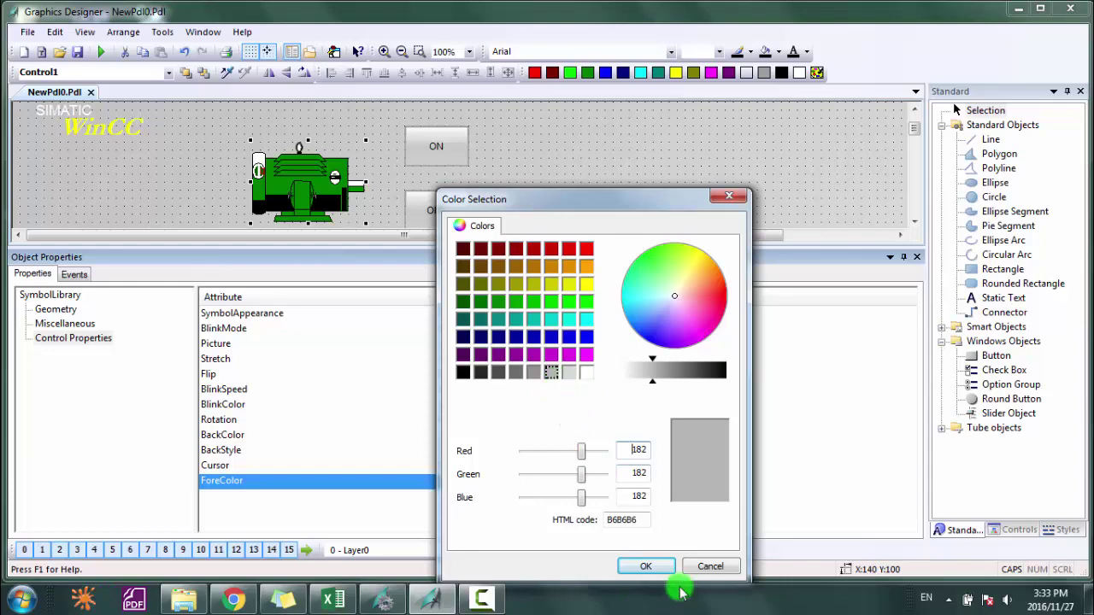
click(647, 566)
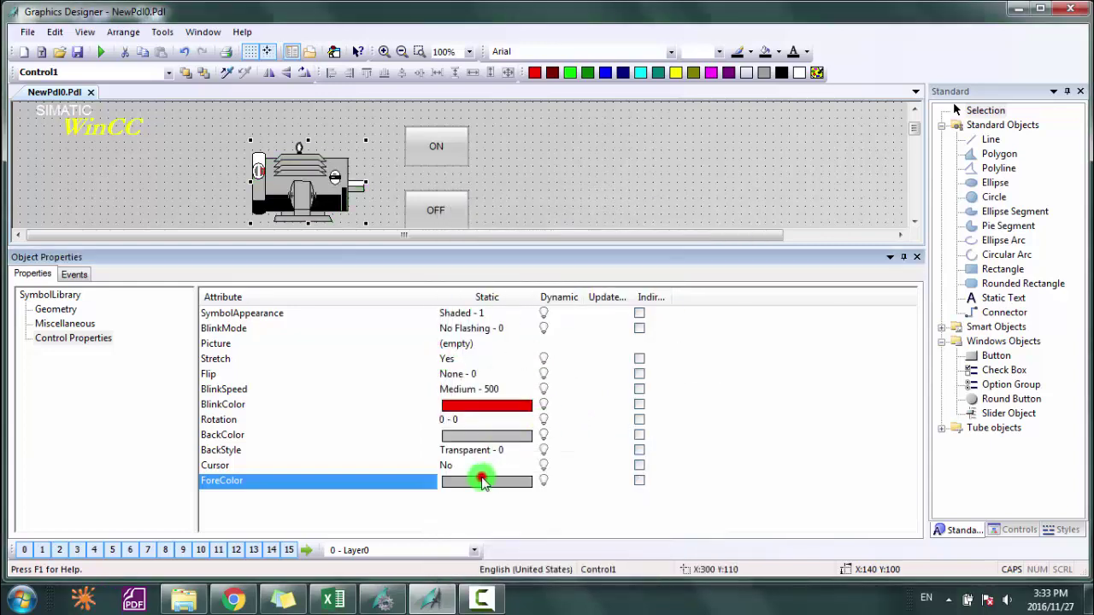
Step: Set the motor's ForeColor to the darker gray 919191, close the object properties and save the picture
double_click(483, 481)
click(532, 378)
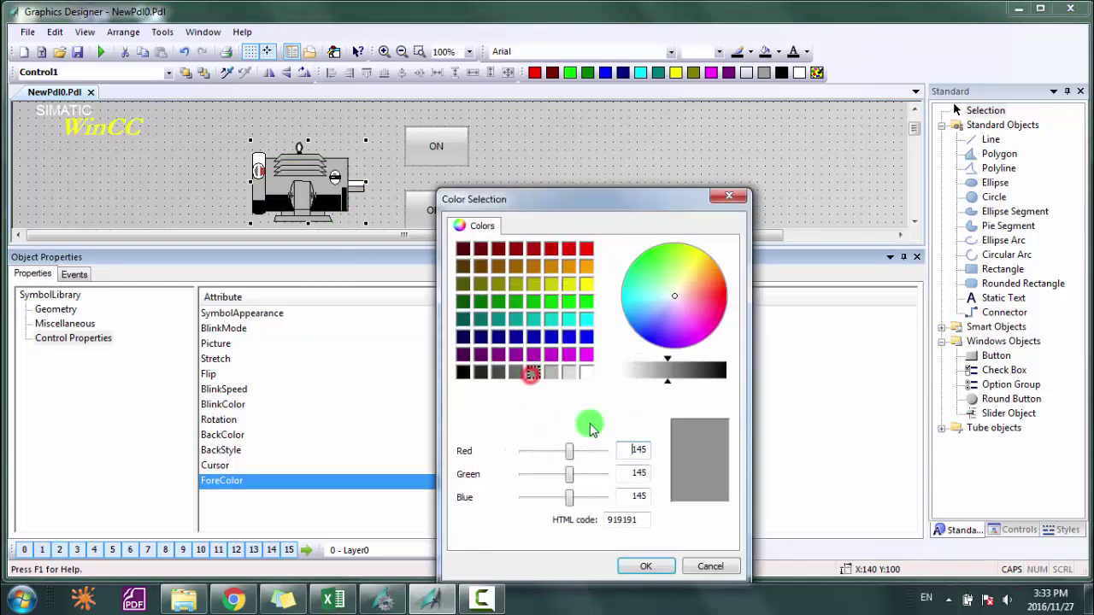
click(646, 565)
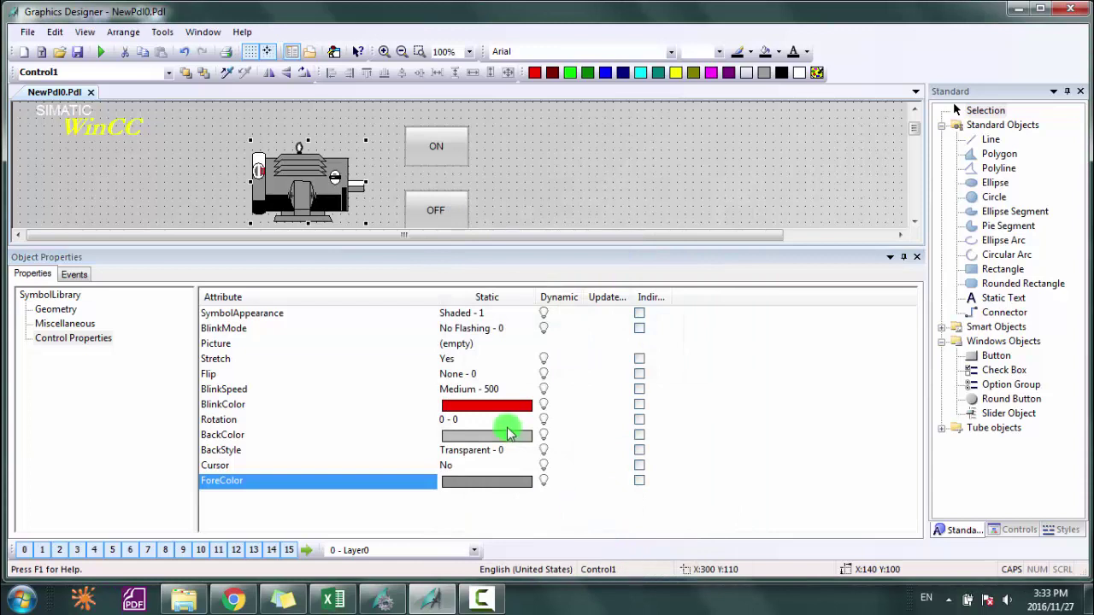
click(925, 256)
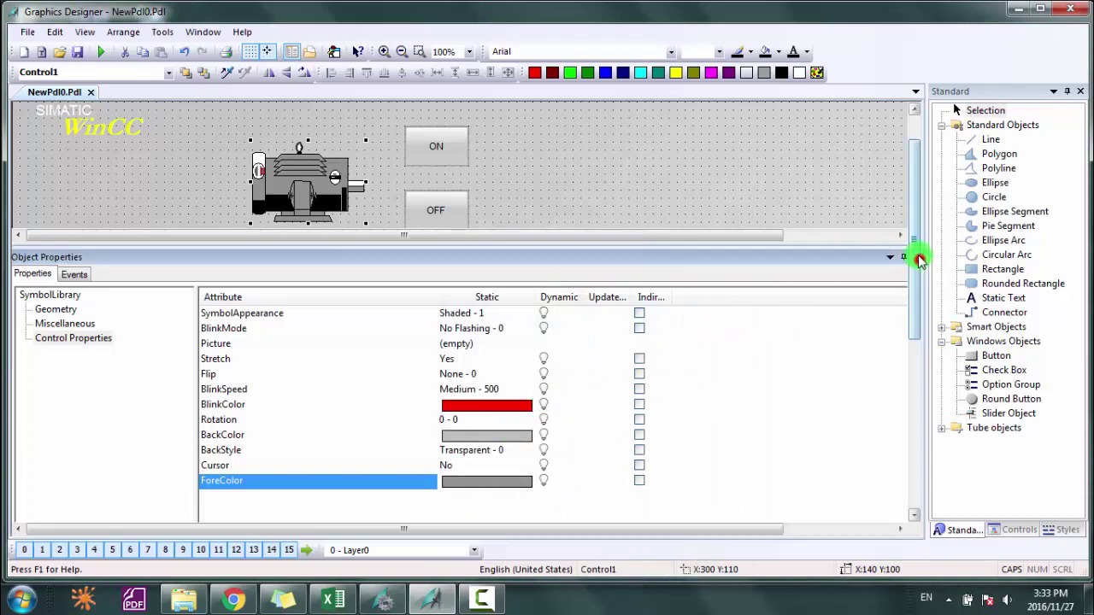
click(763, 231)
click(78, 50)
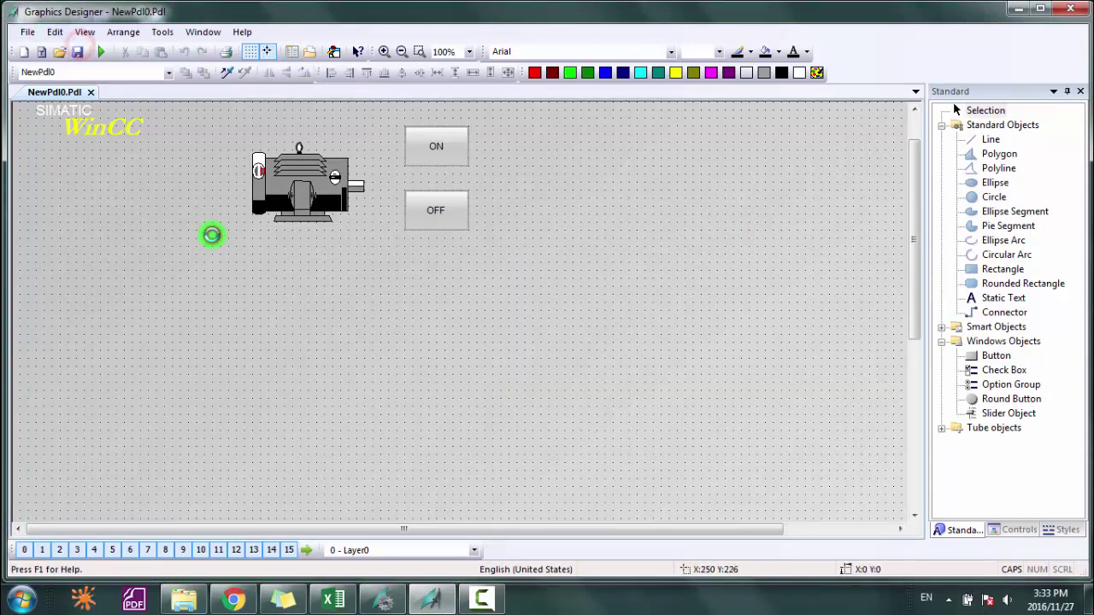
Step: Select the motor and both buttons together and move them slightly down and closer to the logo
scroll(212, 235, up, 1)
drag(603, 384, 250, 182)
drag(288, 237, 264, 269)
click(723, 391)
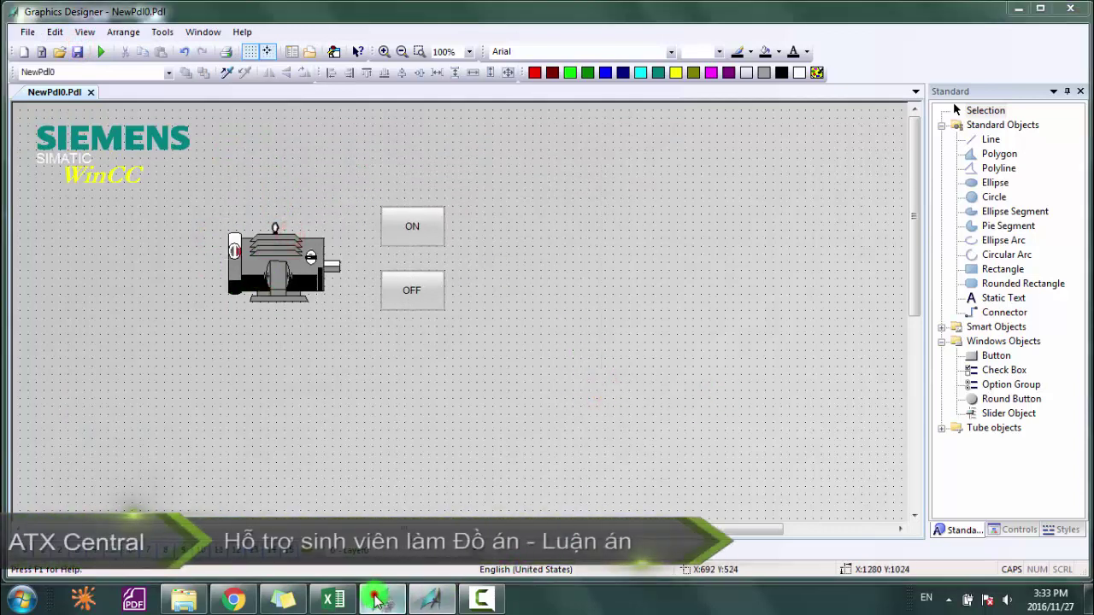
Step: Switch to WinCC Explorer, open Tag Management and add a tag group named ONOFF under Internal tags
click(377, 601)
right_click(93, 100)
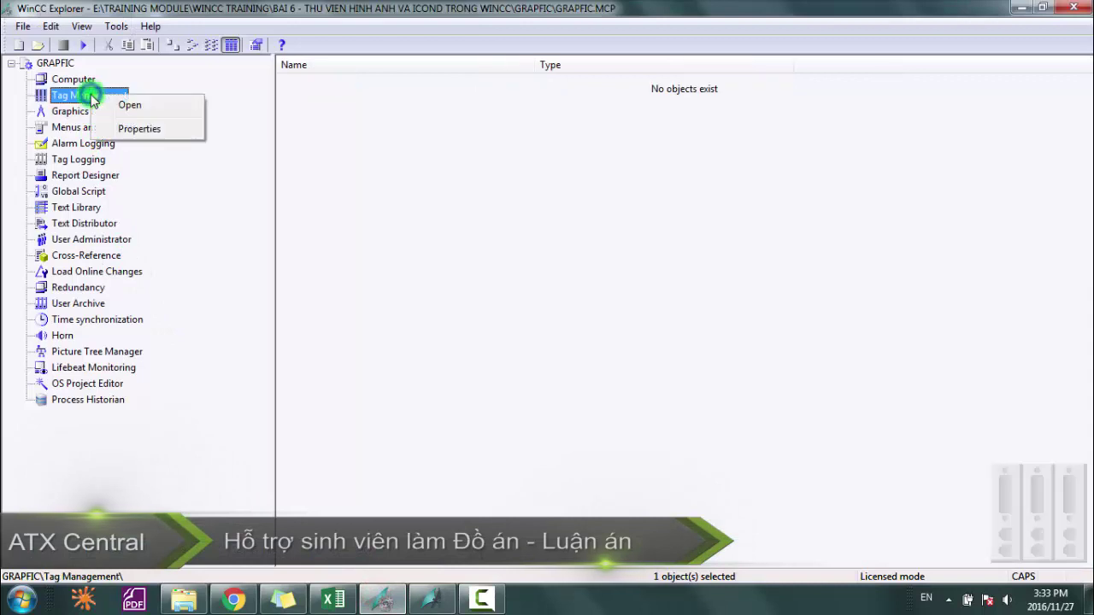
click(124, 104)
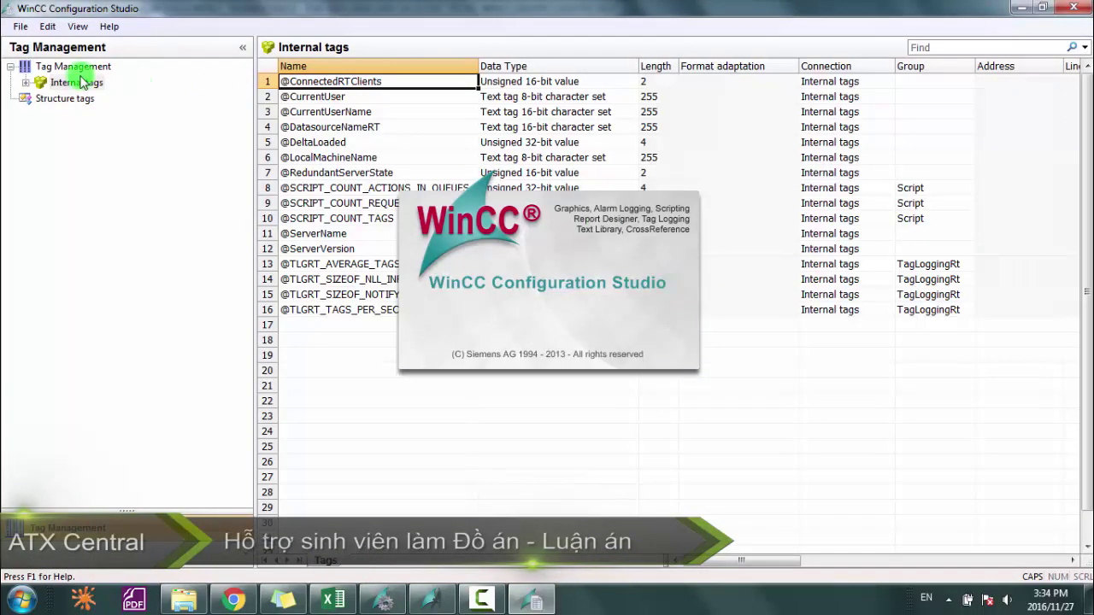
click(27, 85)
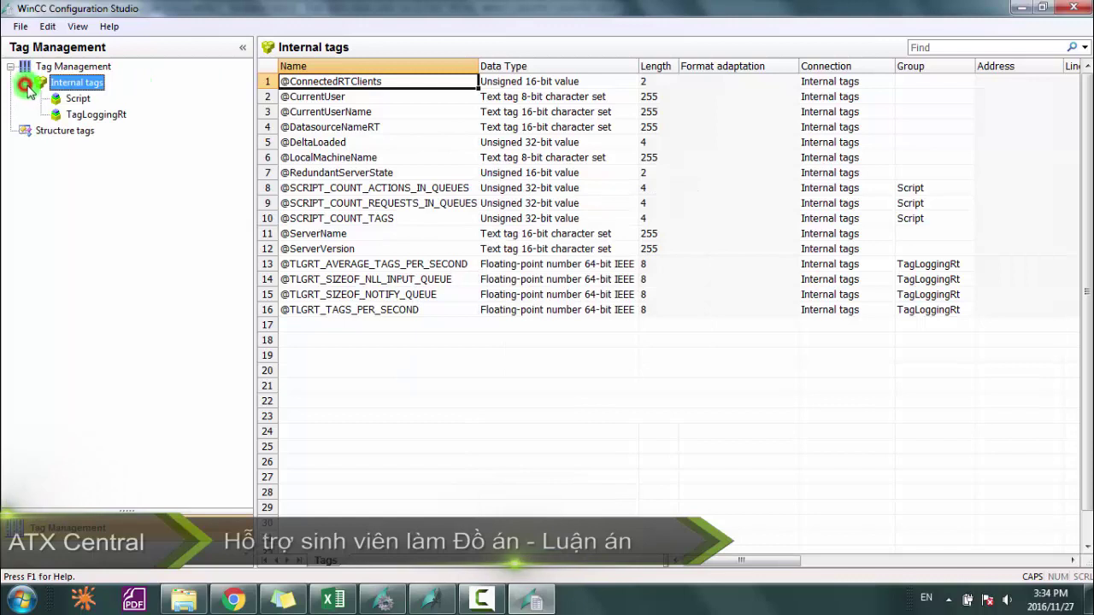
right_click(77, 81)
click(106, 91)
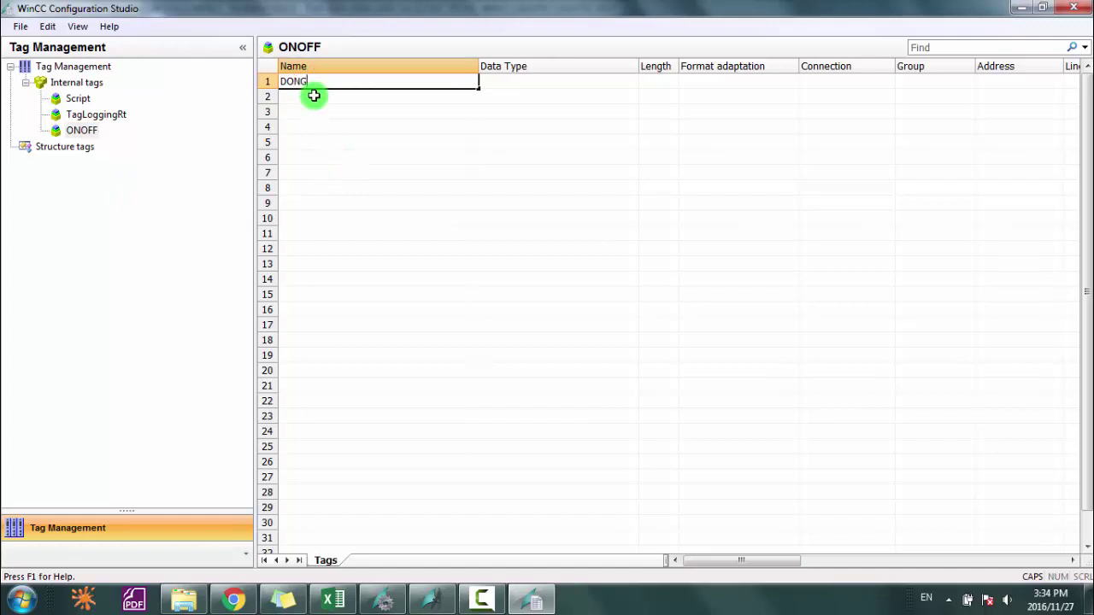
Step: Create the tag DONGCO in the ONOFF group and set its data type to Binary Tag
click(314, 96)
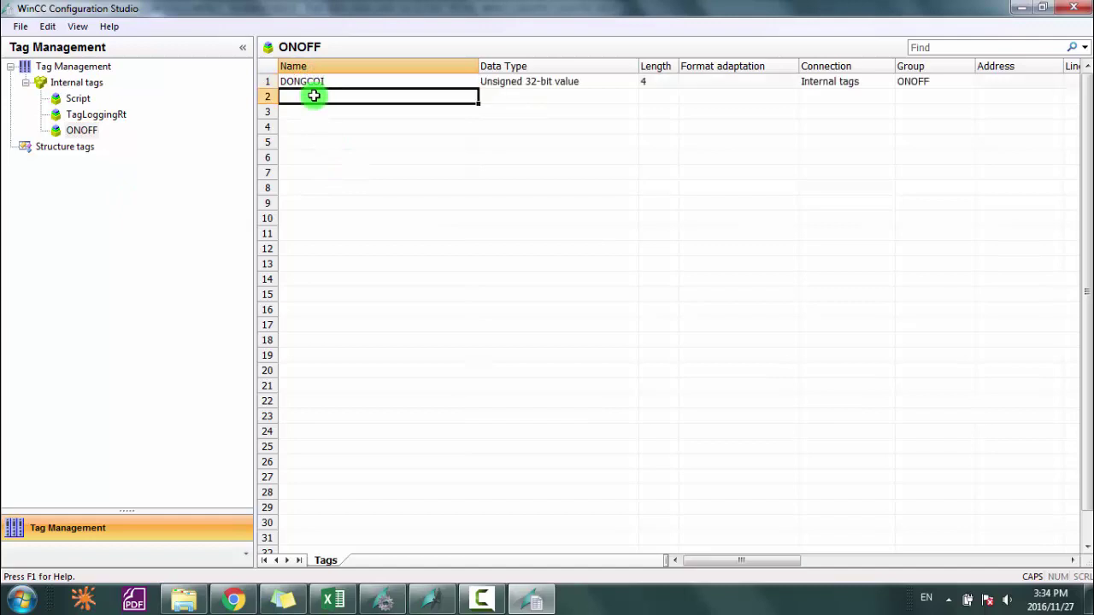
click(354, 80)
click(391, 108)
click(538, 80)
click(647, 81)
click(519, 95)
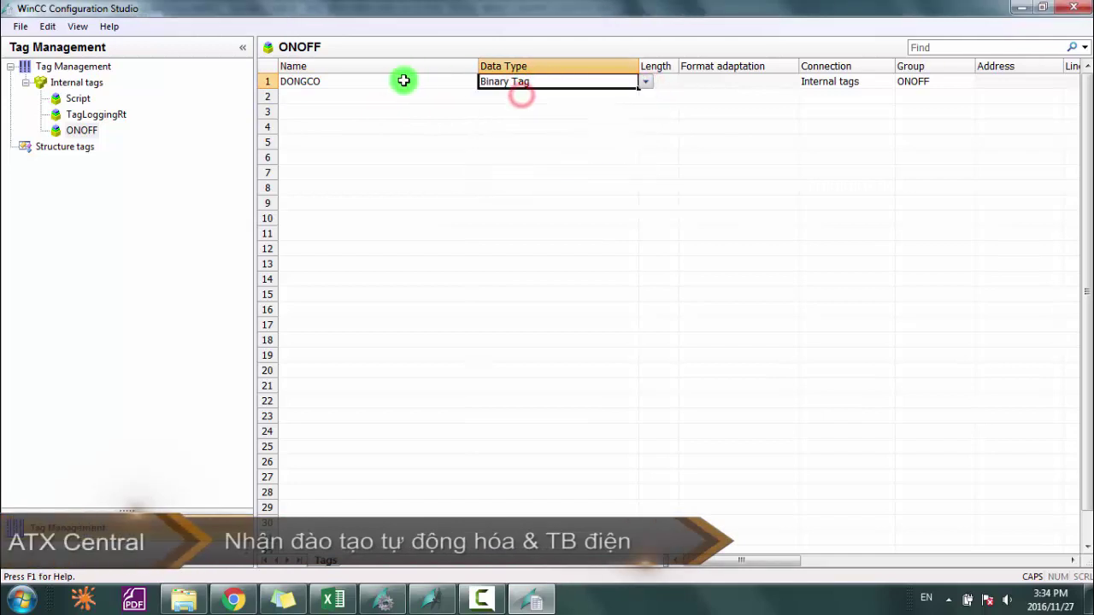
click(403, 81)
click(546, 67)
click(534, 83)
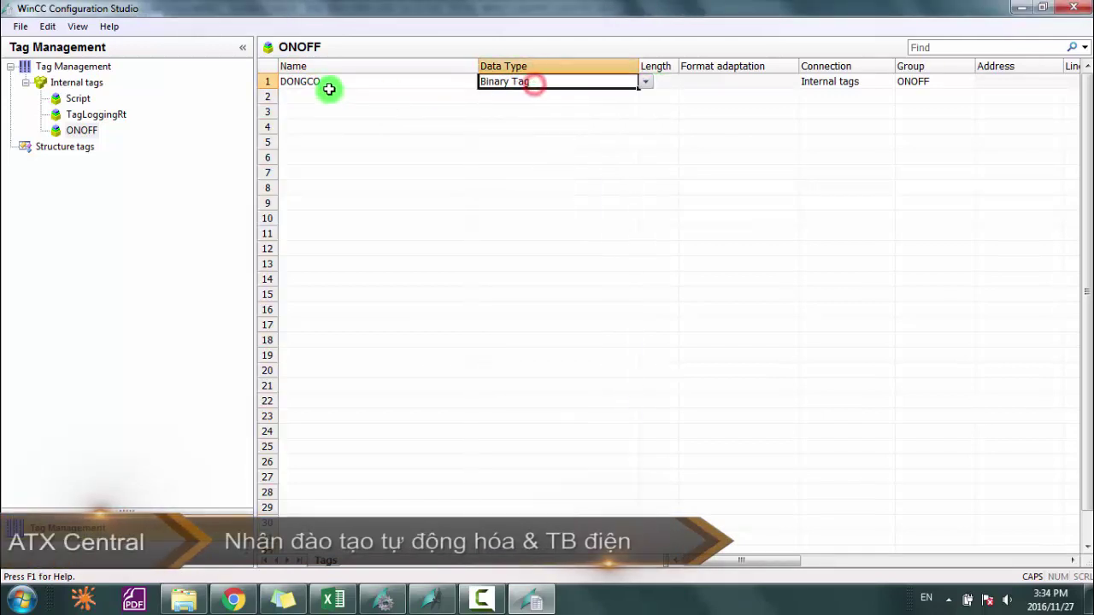
Step: Switch to Graphics Designer and open a direct connection for the ON button's Press Left mouse event
click(324, 94)
click(436, 600)
click(430, 219)
right_click(430, 220)
click(479, 409)
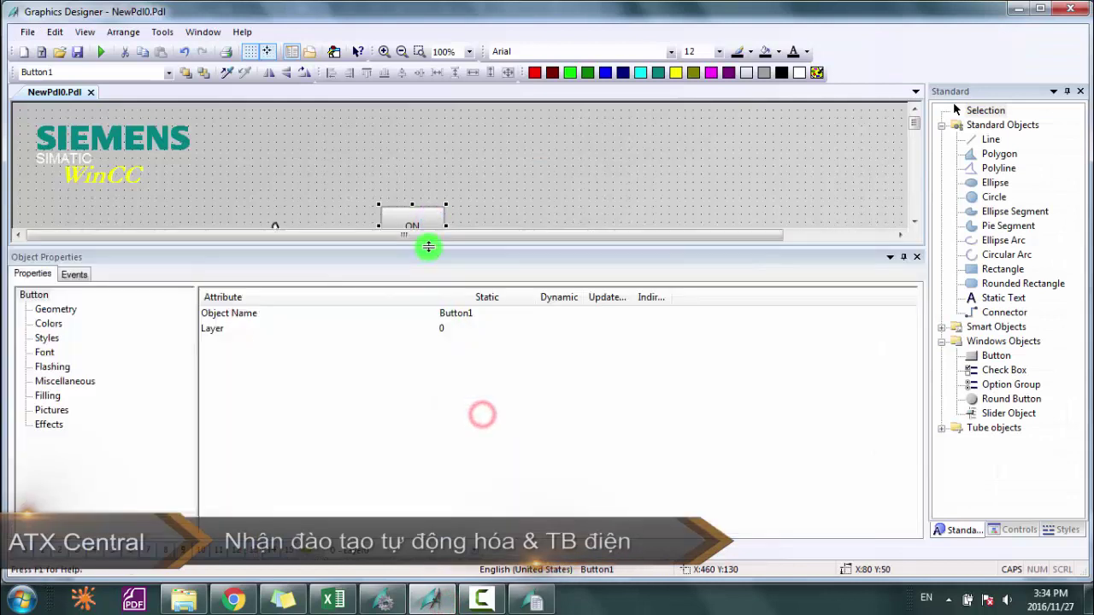
scroll(427, 239, down, 3)
click(71, 276)
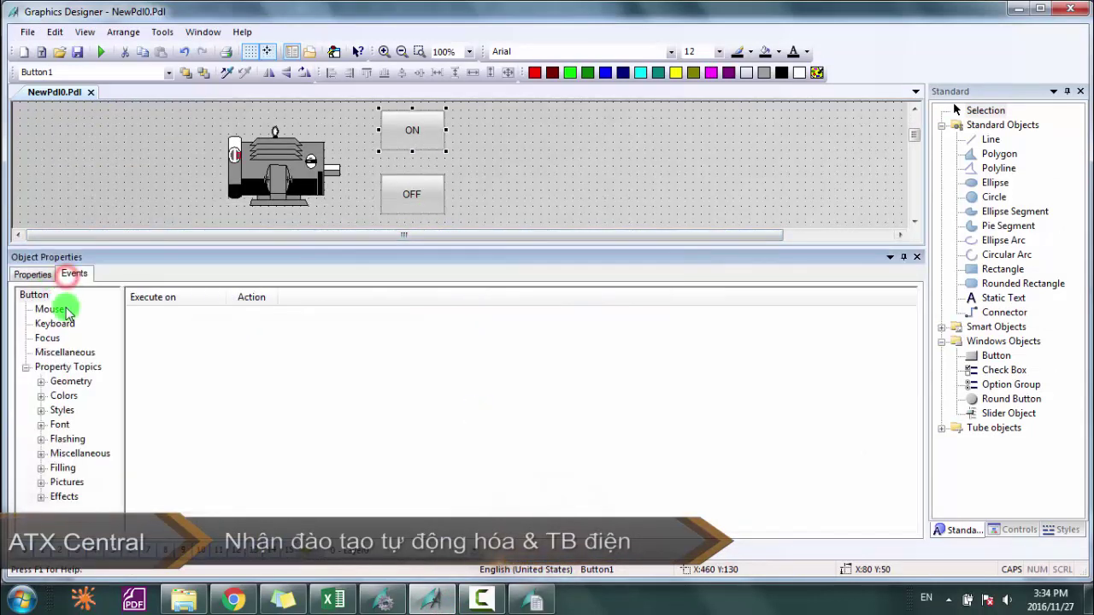
click(49, 308)
double_click(233, 329)
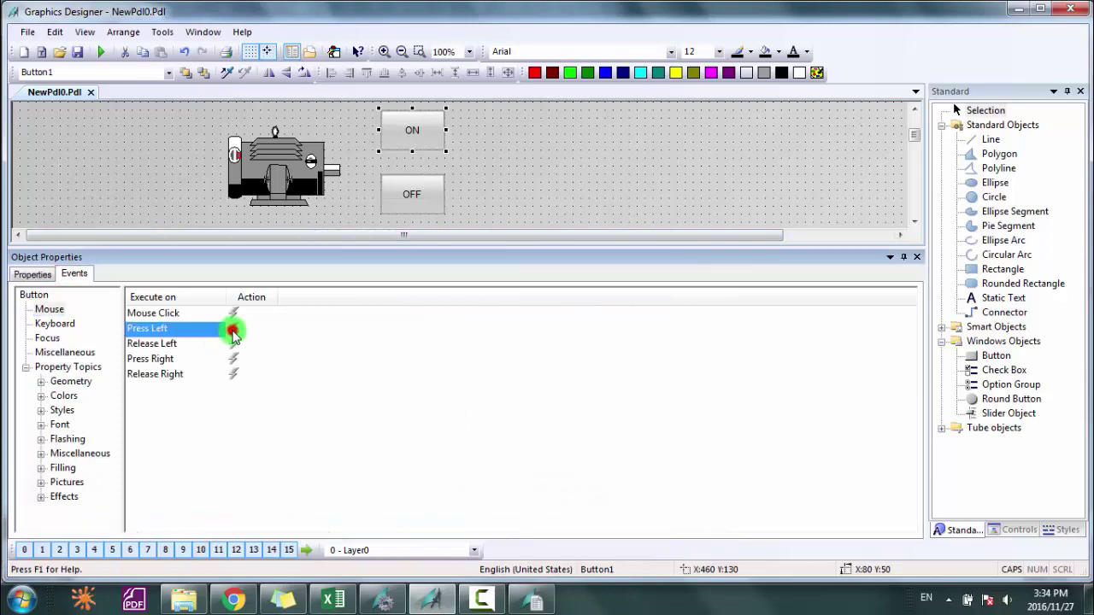
Step: Connect the constant 1 to the tag DONGCO from the ONOFF group, copying the tag name before confirming the connection
click(346, 182)
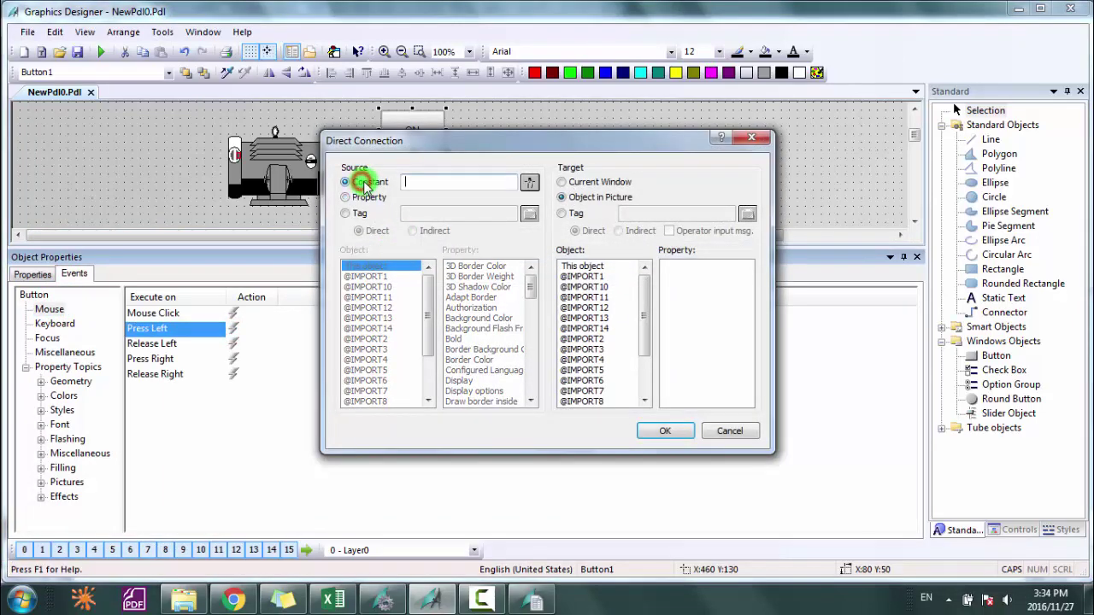
click(578, 218)
click(749, 216)
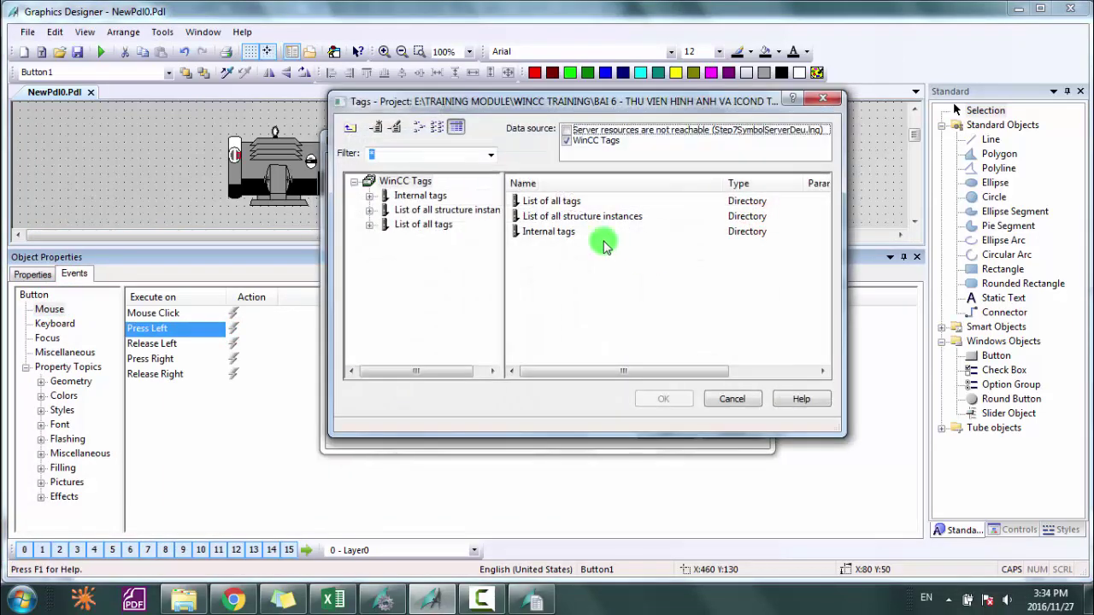
click(395, 195)
double_click(538, 232)
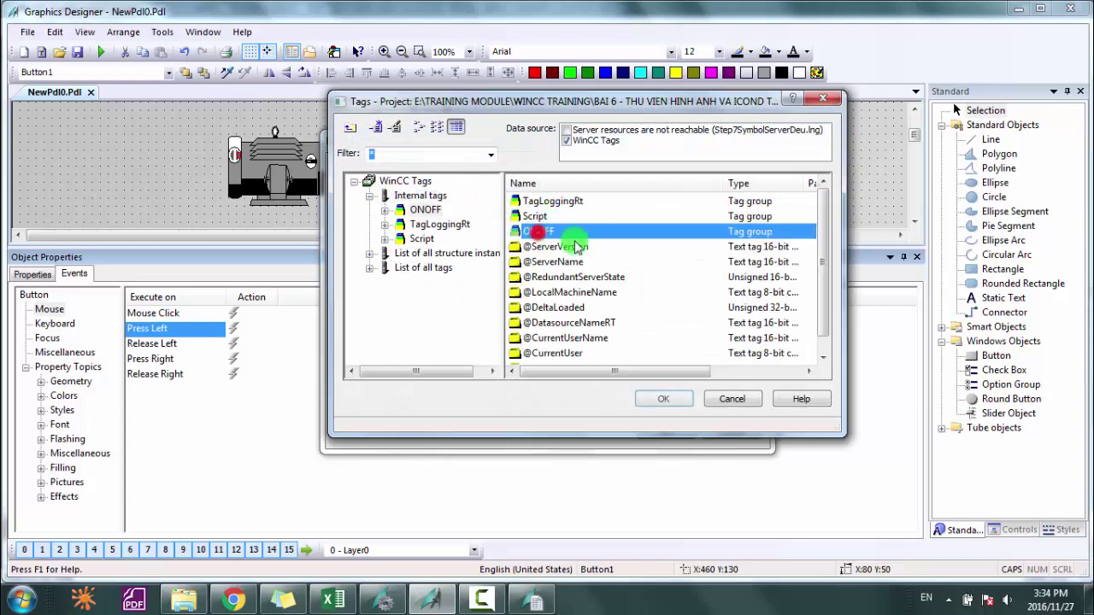
double_click(532, 200)
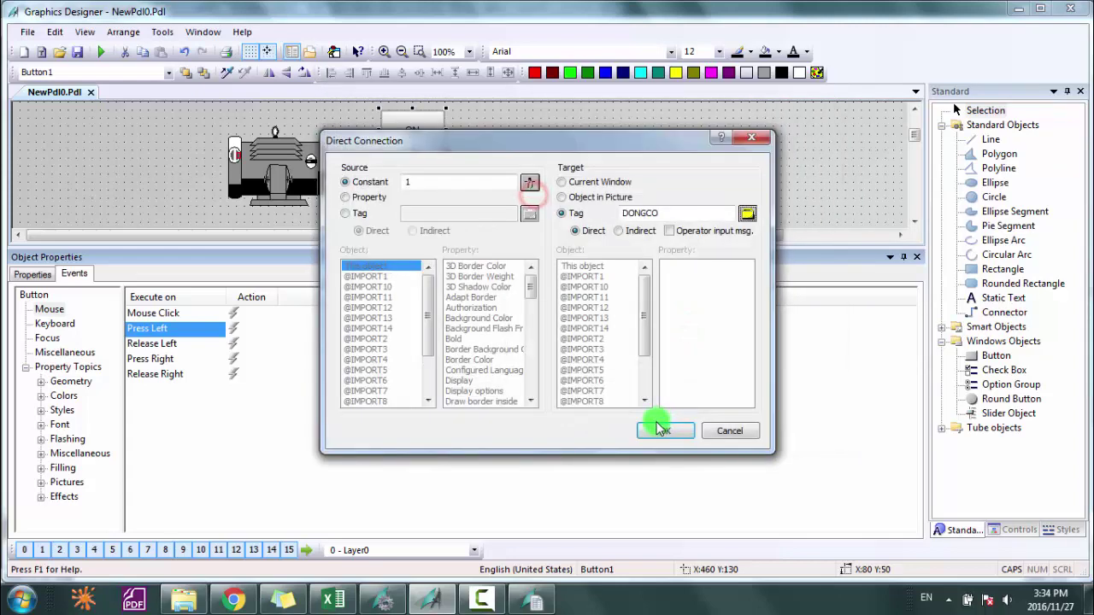
right_click(630, 214)
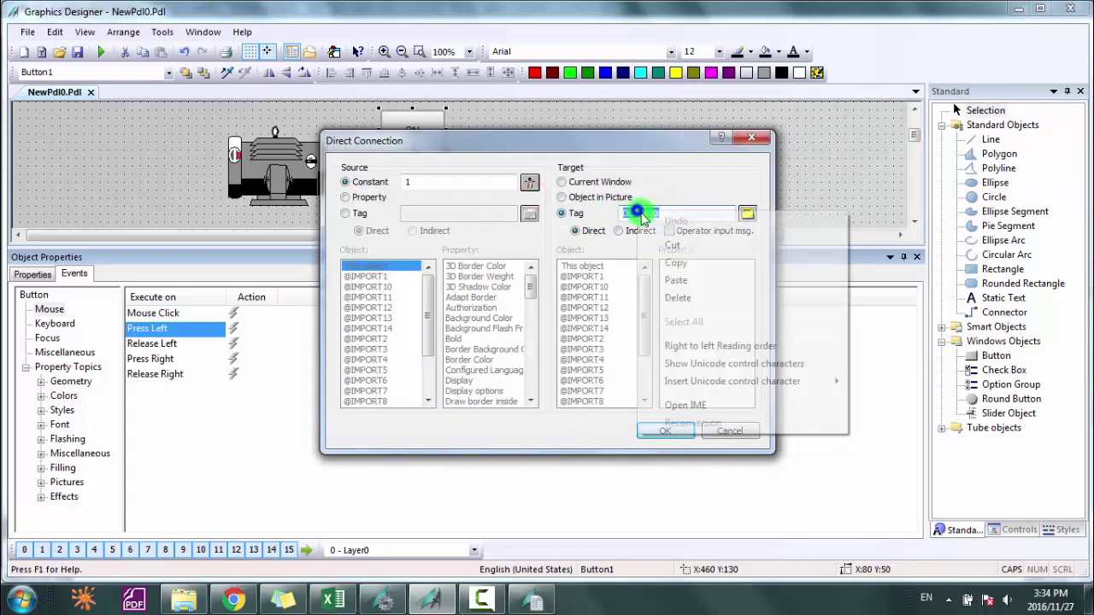
click(671, 266)
click(672, 433)
Step: Give the OFF button's Press Left event a direct connection from the constant 0 to the tag DONGCO
click(403, 196)
double_click(231, 329)
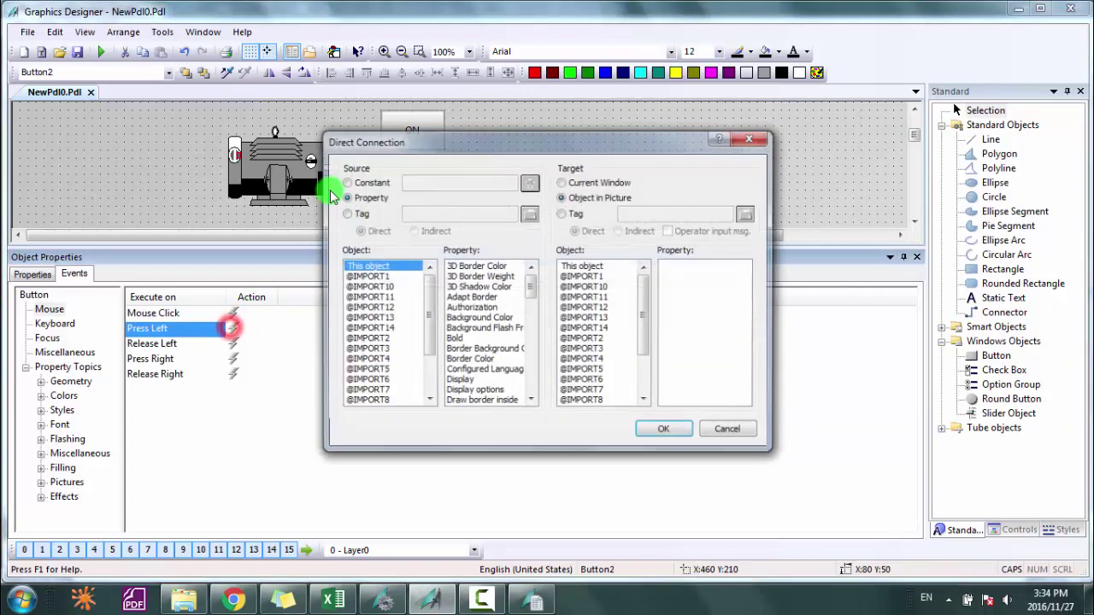
click(346, 182)
click(411, 182)
text(0)
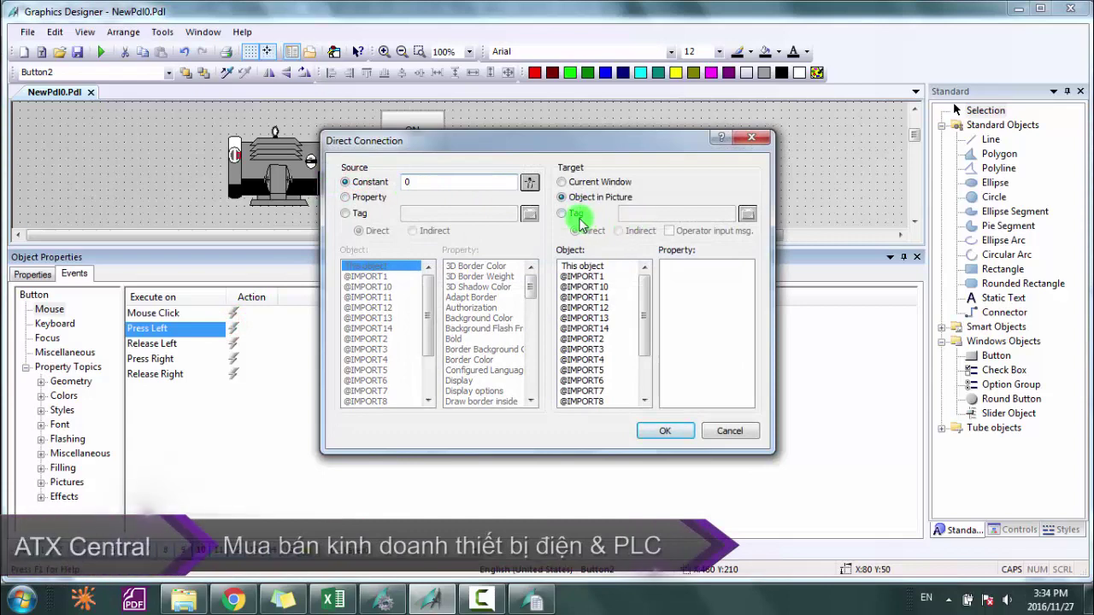
click(562, 213)
click(637, 214)
key(ctrl+v)
click(655, 430)
Step: Save the picture and try its OFF and ON buttons in WinCC Runtime
click(77, 51)
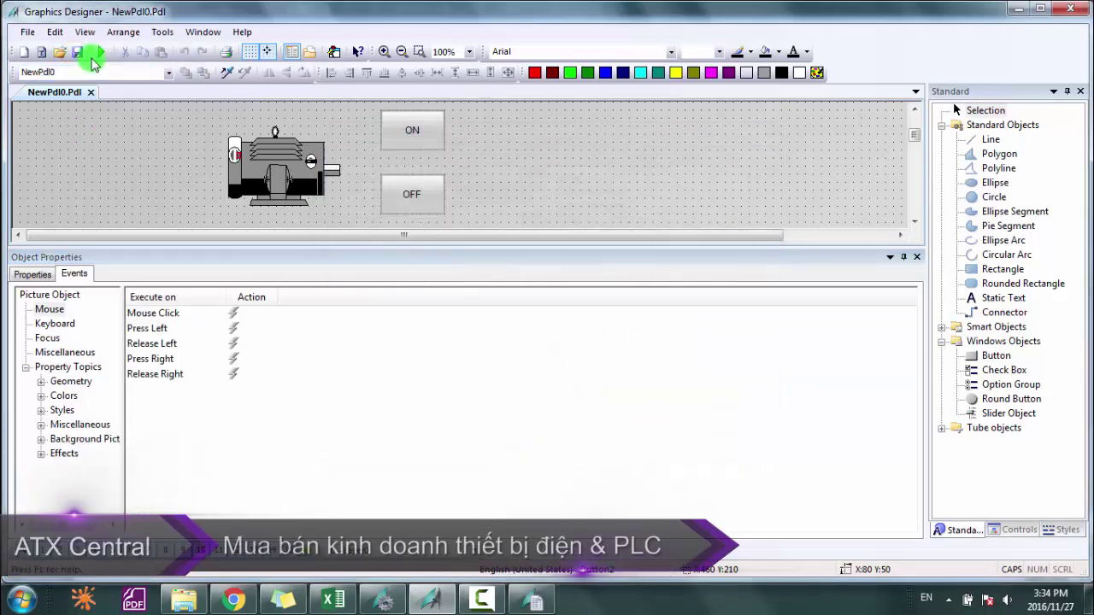
click(100, 52)
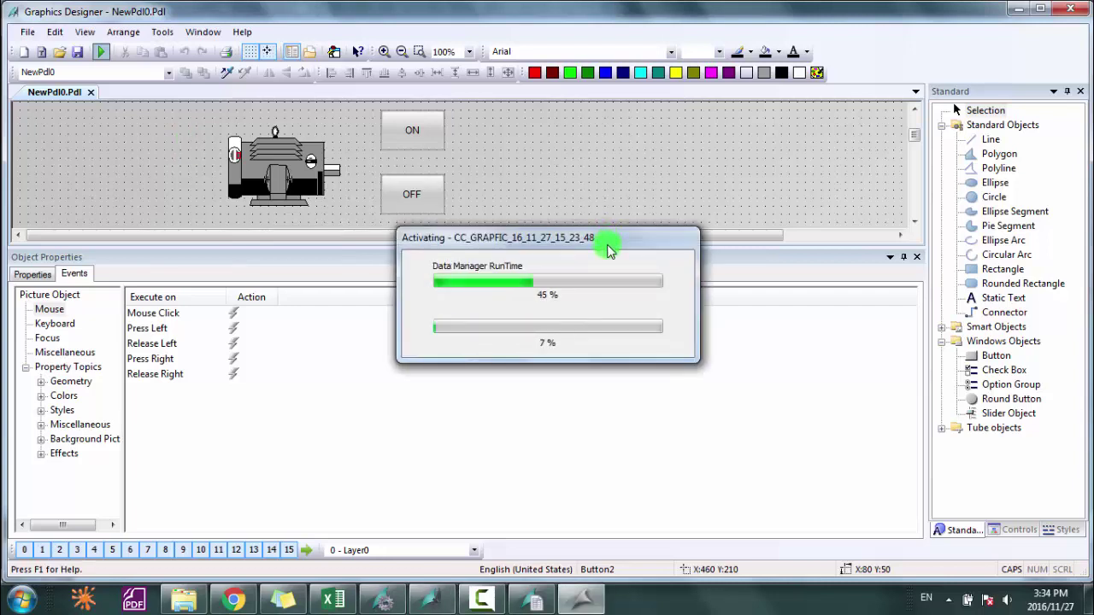
click(617, 365)
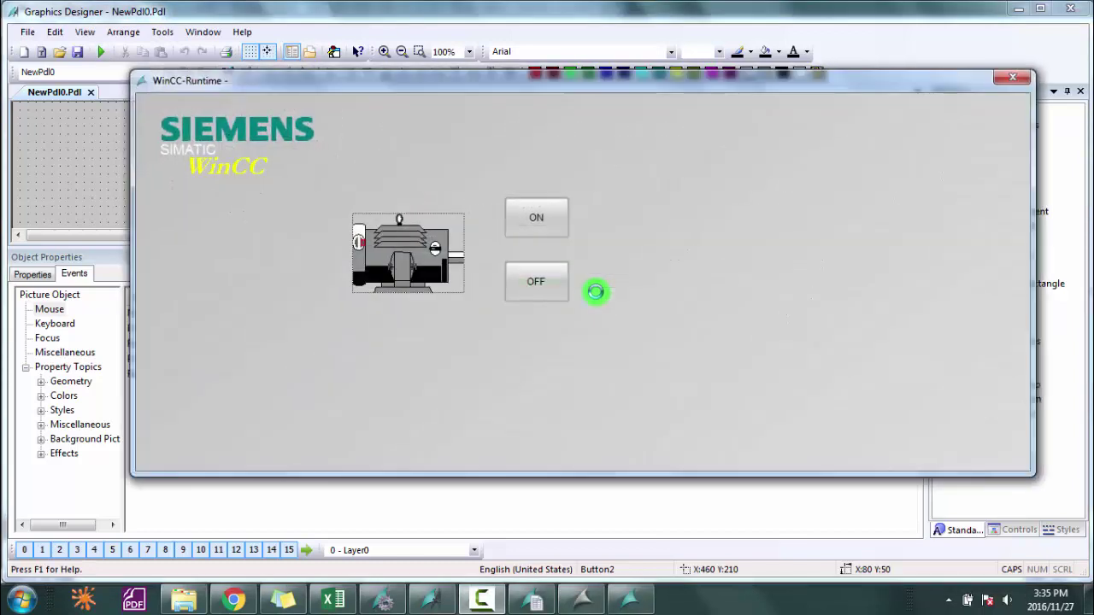
click(554, 283)
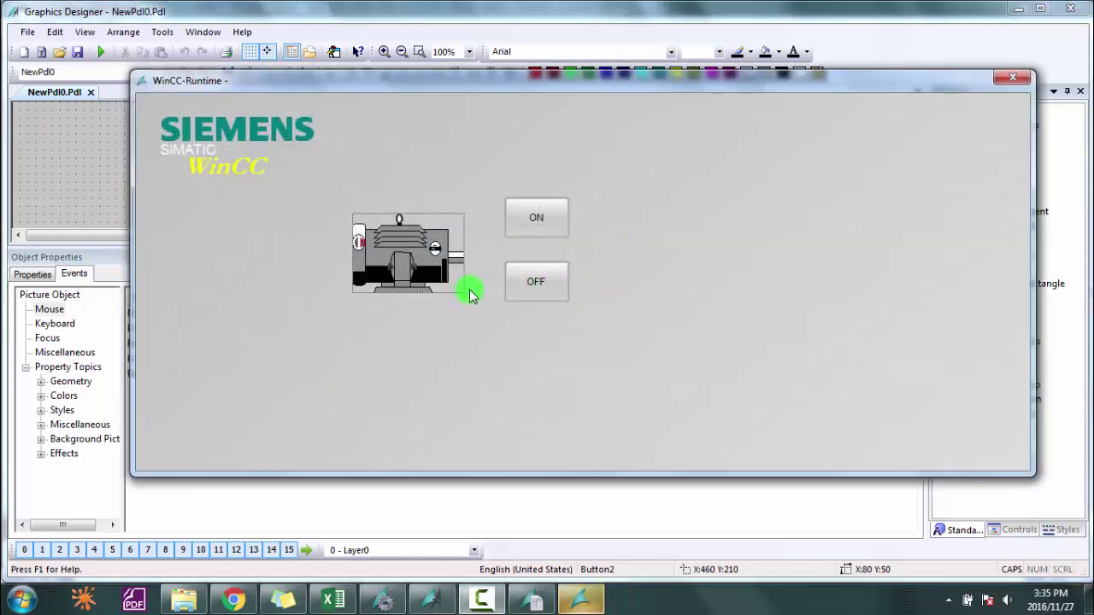
click(537, 220)
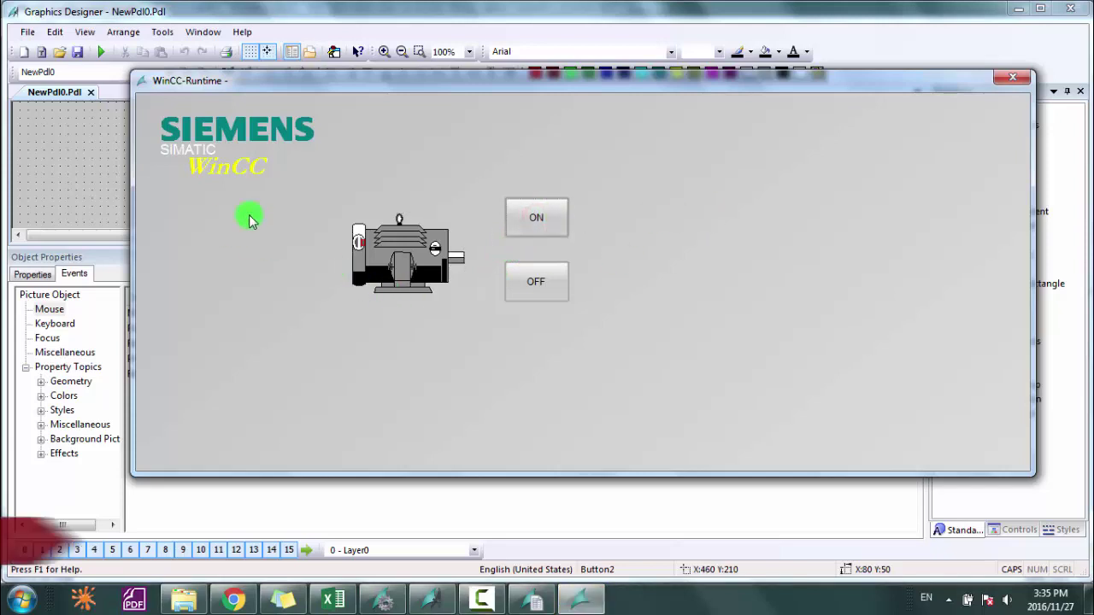
Step: Return to Graphics Designer and show the motor's Control Properties in its object properties
click(103, 163)
click(239, 166)
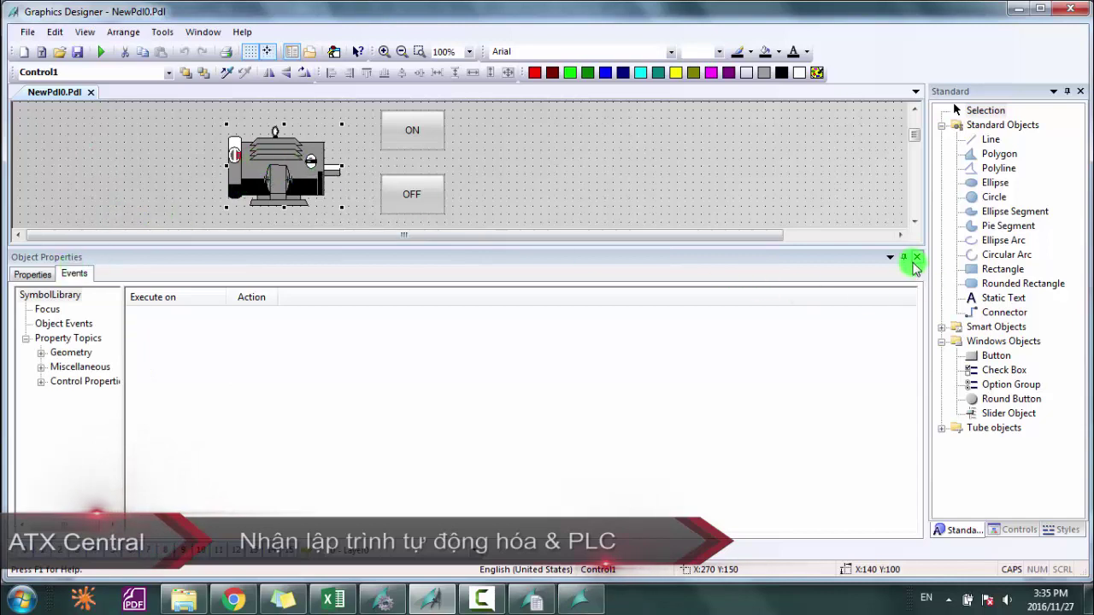
click(36, 275)
right_click(285, 166)
click(835, 263)
click(919, 257)
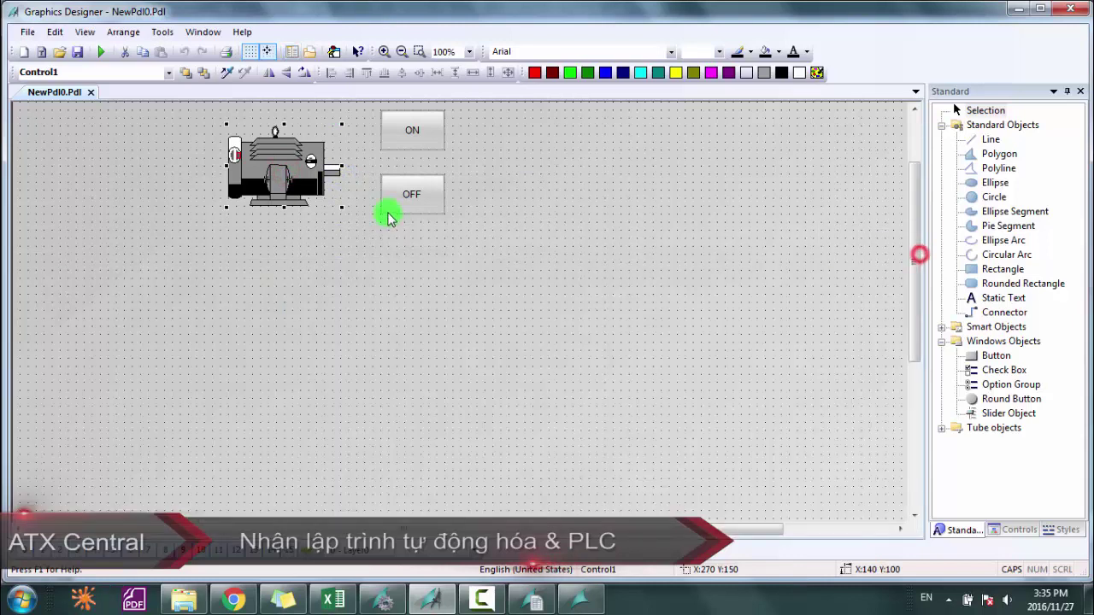
right_click(291, 178)
click(342, 364)
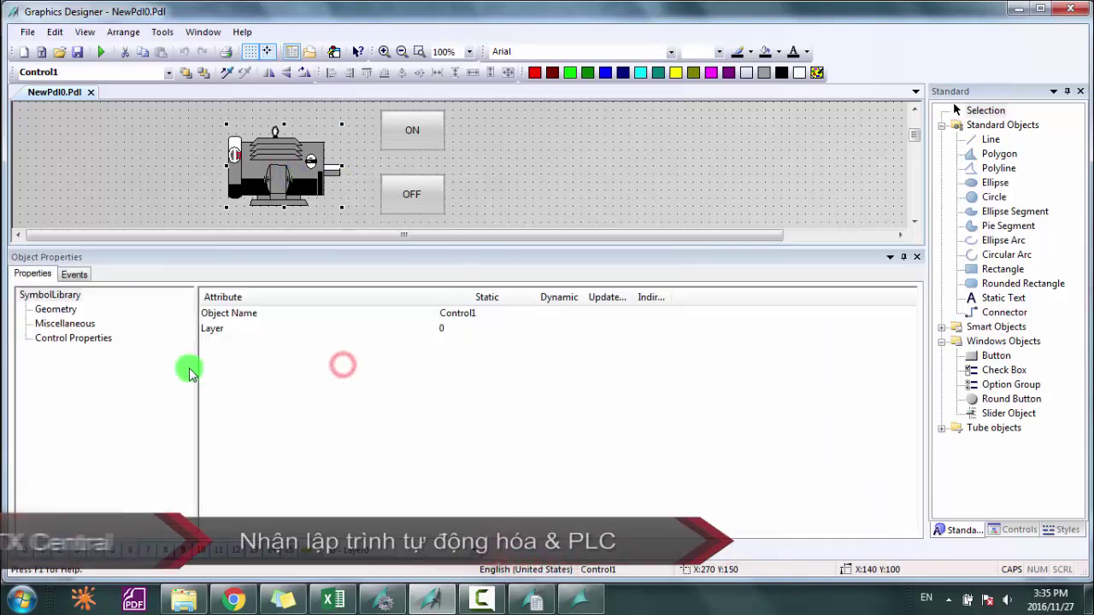
click(66, 342)
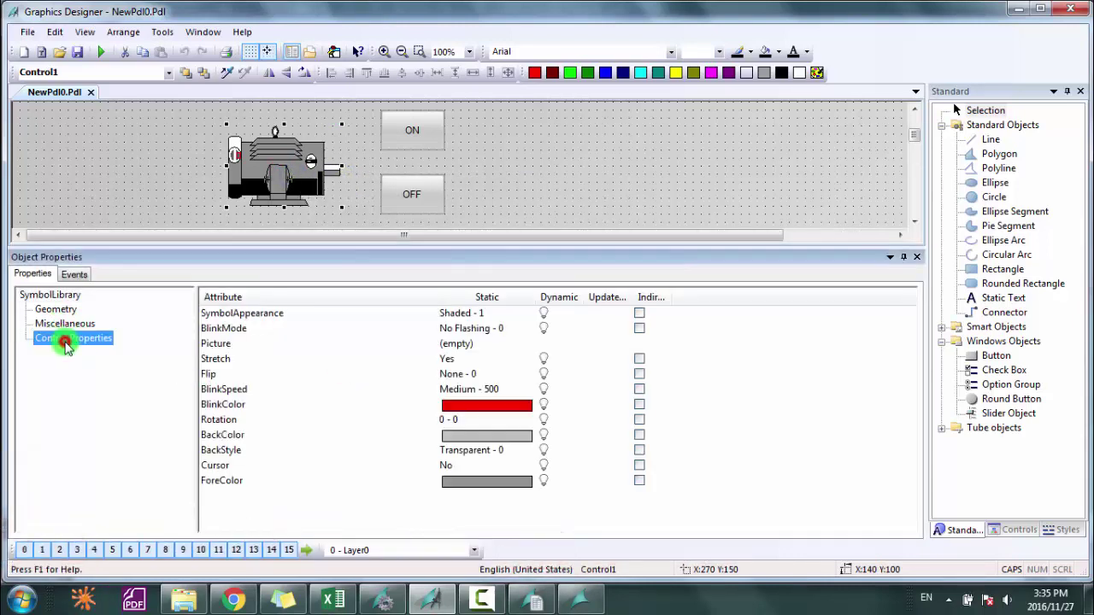
Step: Add a dynamic dialog to the motor's ForeColor with the tag DONGCO as expression and Boolean as data type
click(224, 481)
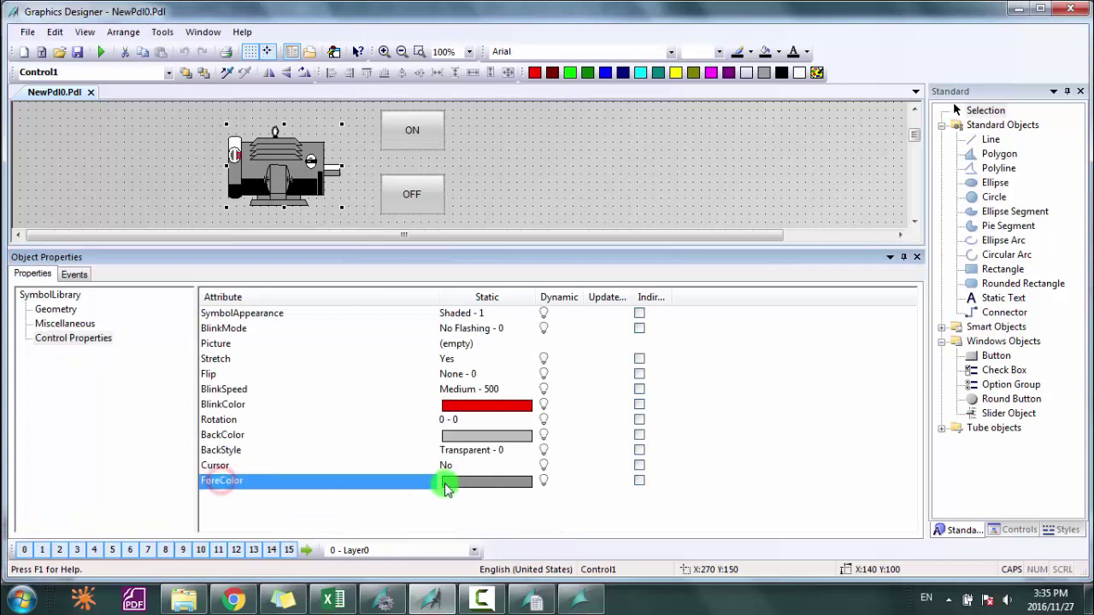
right_click(547, 484)
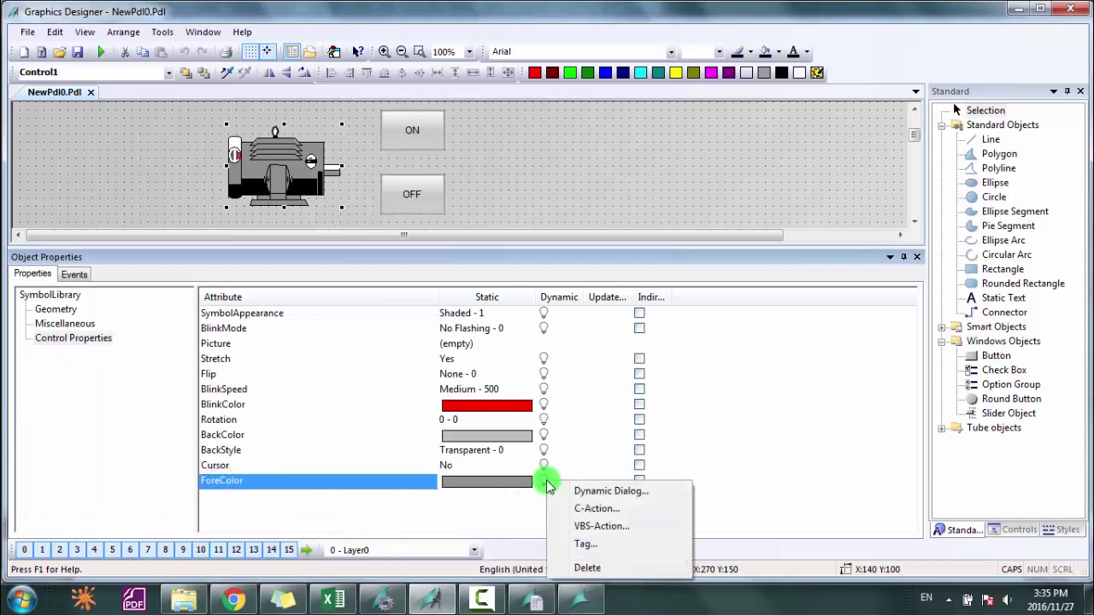
click(591, 493)
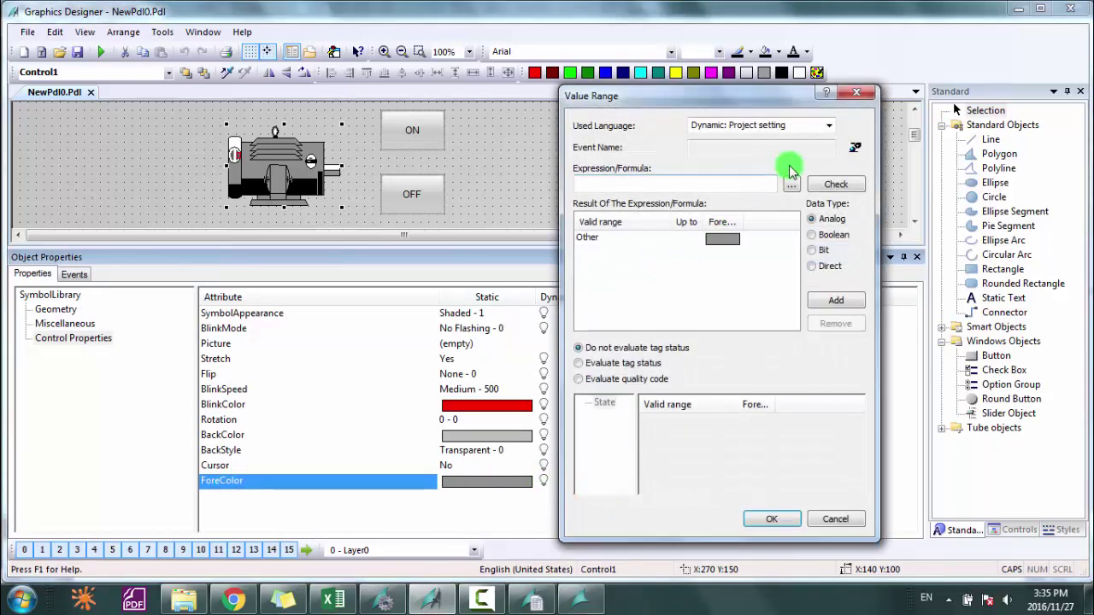
click(792, 185)
click(816, 188)
click(553, 203)
double_click(554, 202)
click(831, 242)
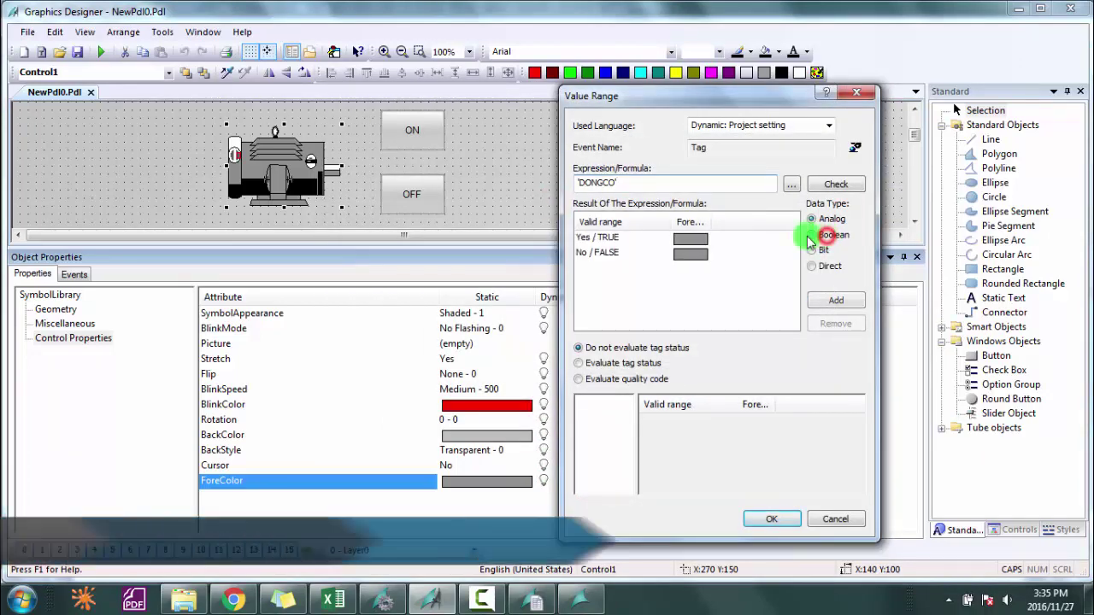
Step: Open the color selection for the Yes / TRUE range of the motor's ForeColor
click(609, 238)
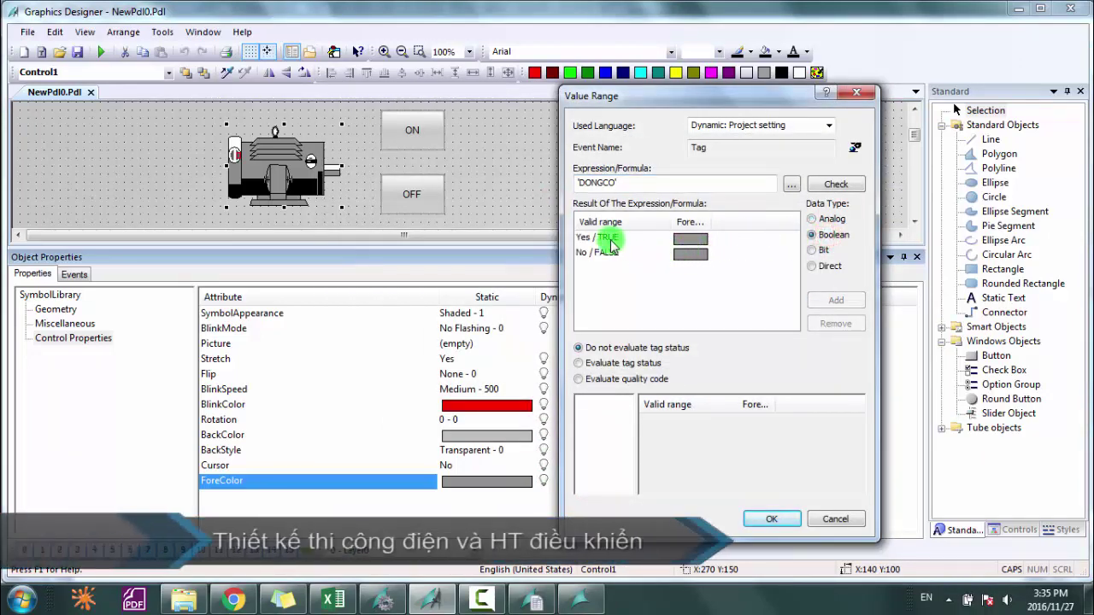
double_click(697, 240)
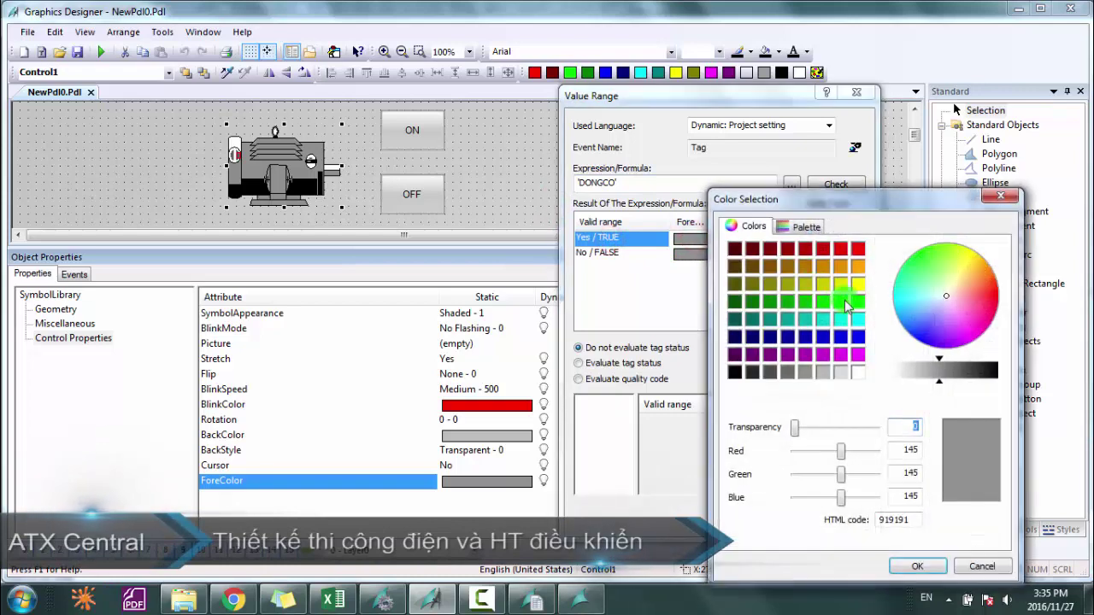